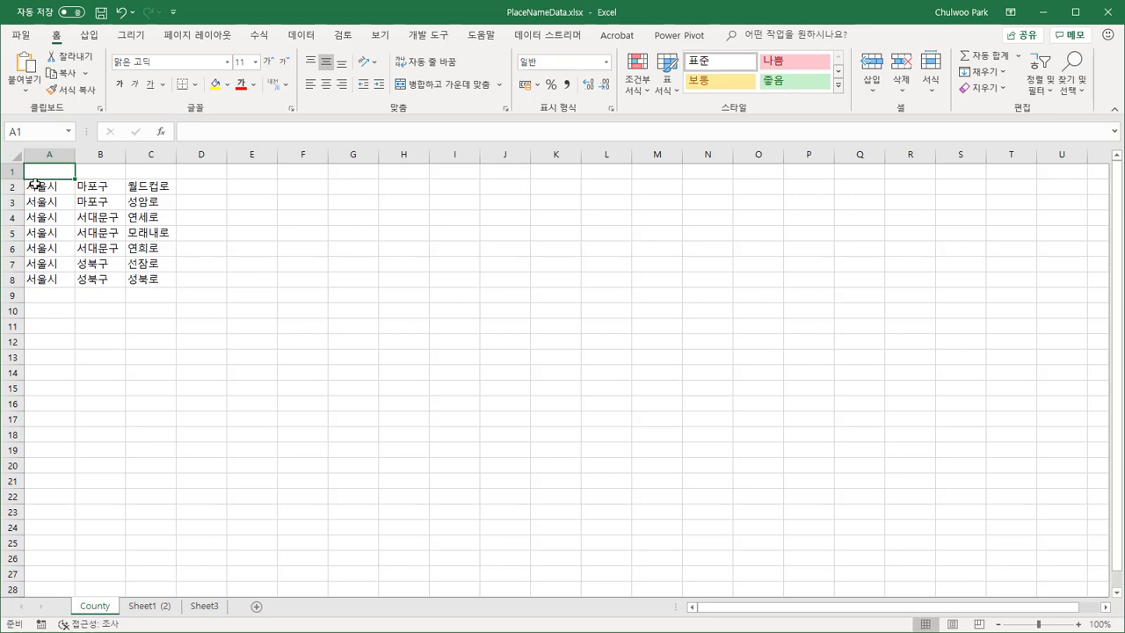
pyautogui.click(33, 184)
pyautogui.click(118, 189)
pyautogui.click(151, 187)
# Step: Enter the formula =A2&B2&C2 in cell E2 to join the city, district and road names
pyautogui.click(247, 192)
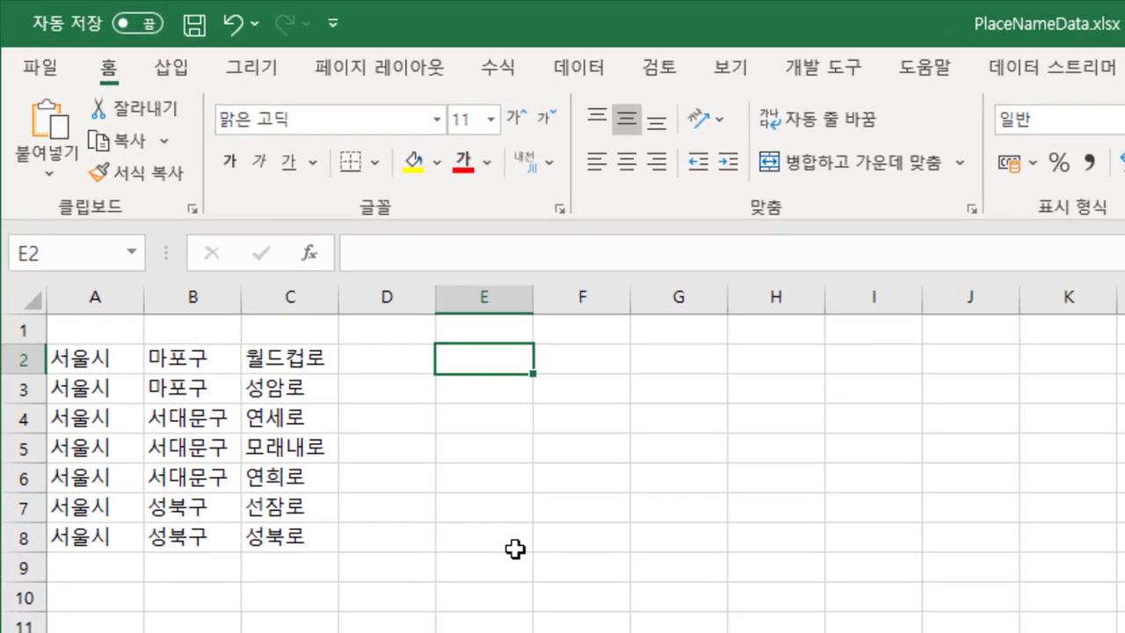
pyautogui.write('=')
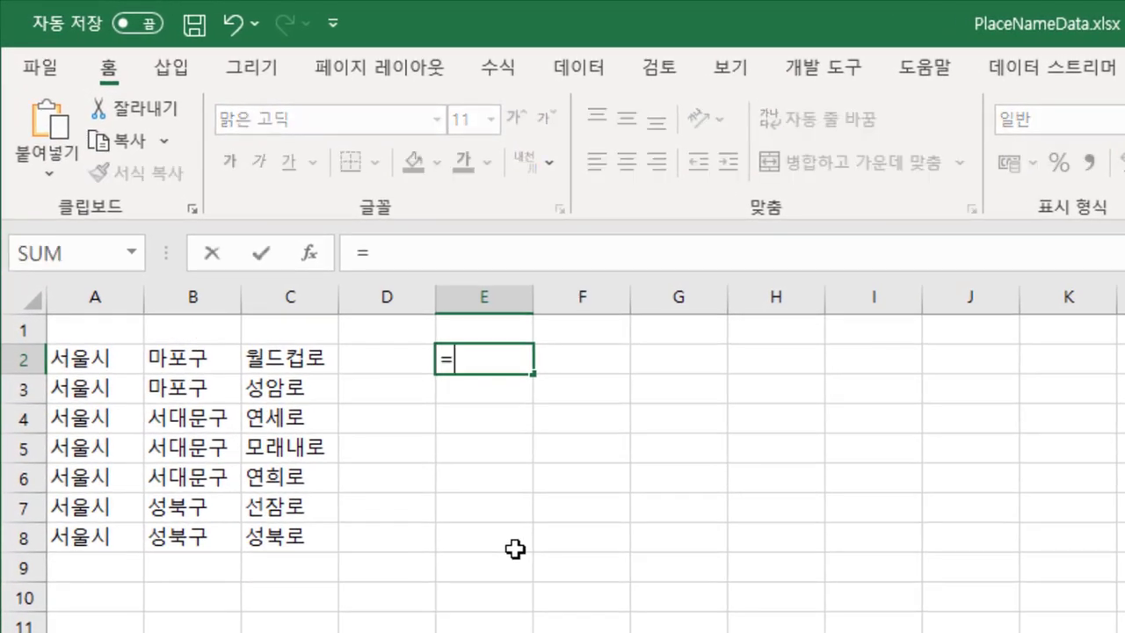
pyautogui.press('Left')
pyautogui.press('Left')
pyautogui.press('Left')
pyautogui.press('Left')
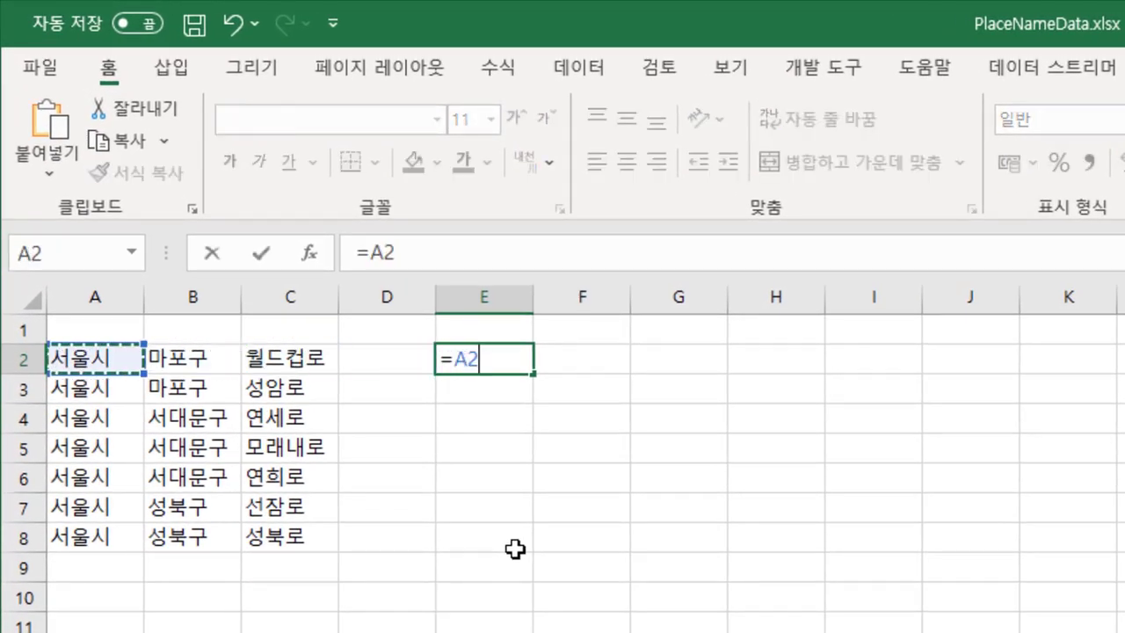
pyautogui.write('&')
pyautogui.press('Left')
pyautogui.press('Left')
pyautogui.press('Left')
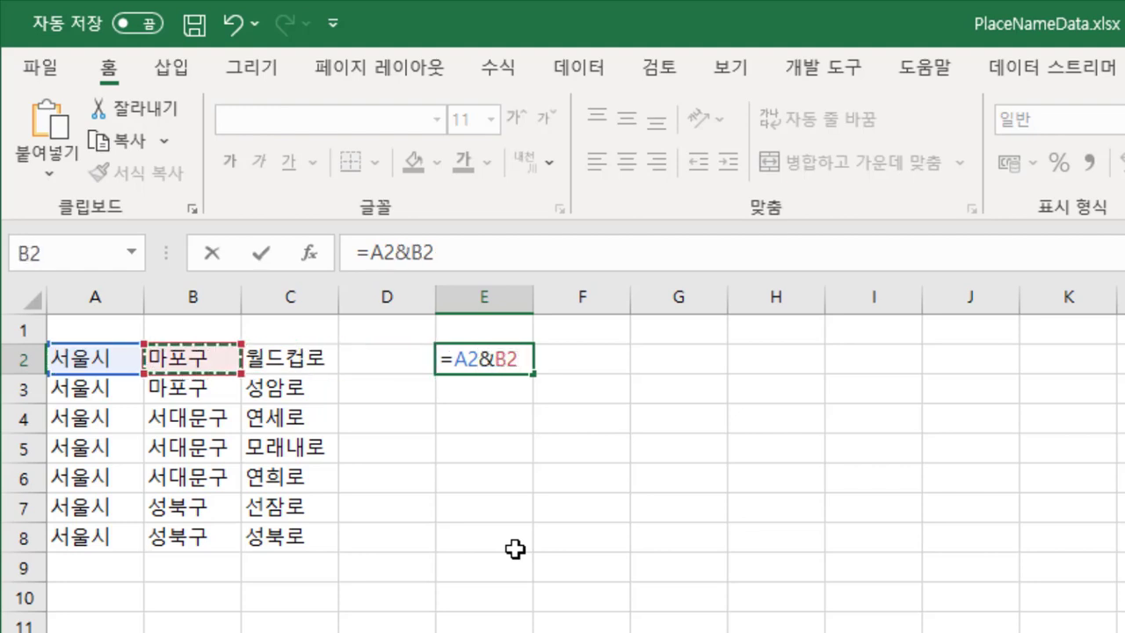
pyautogui.write('&')
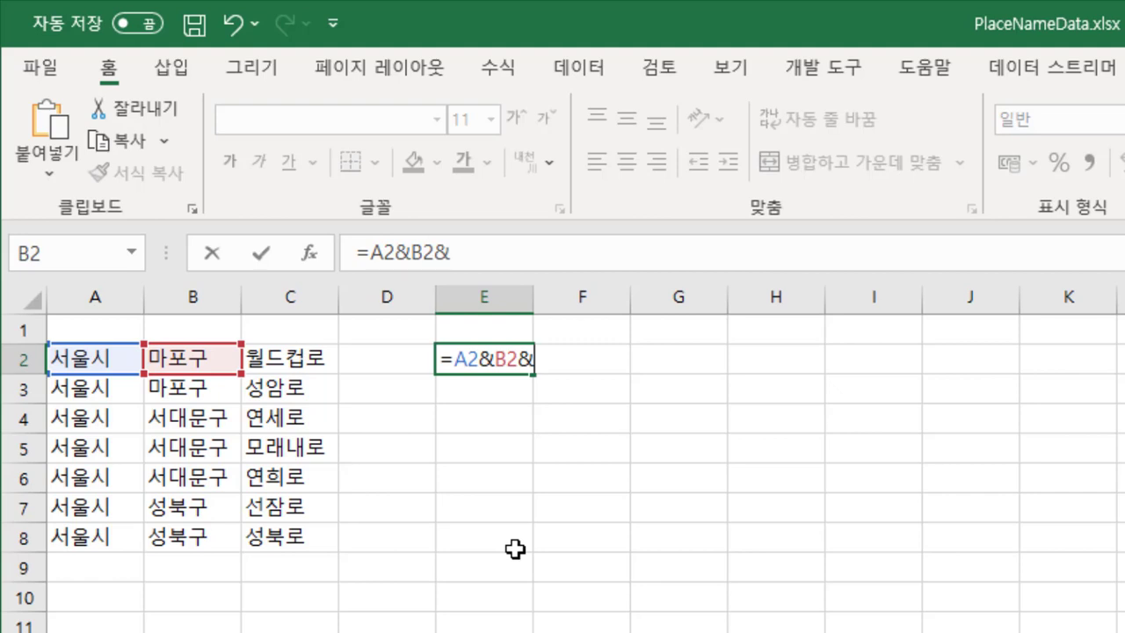
pyautogui.press('Left')
pyautogui.press('Left')
pyautogui.press('Return')
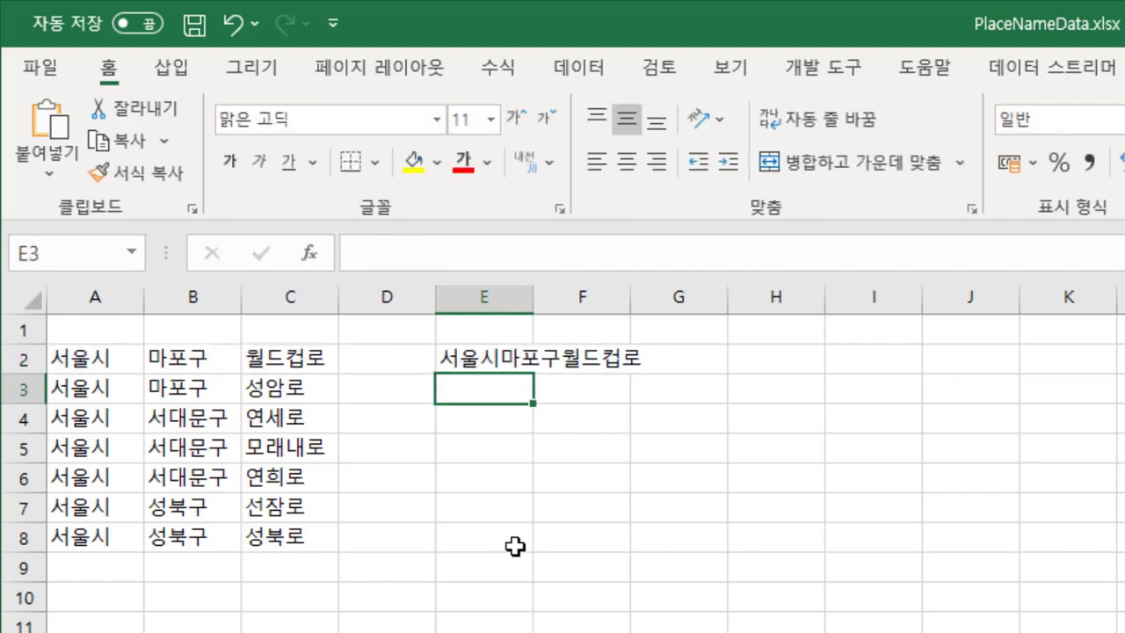
# Step: Fill the joining formula in E2 down through E8
pyautogui.click(500, 360)
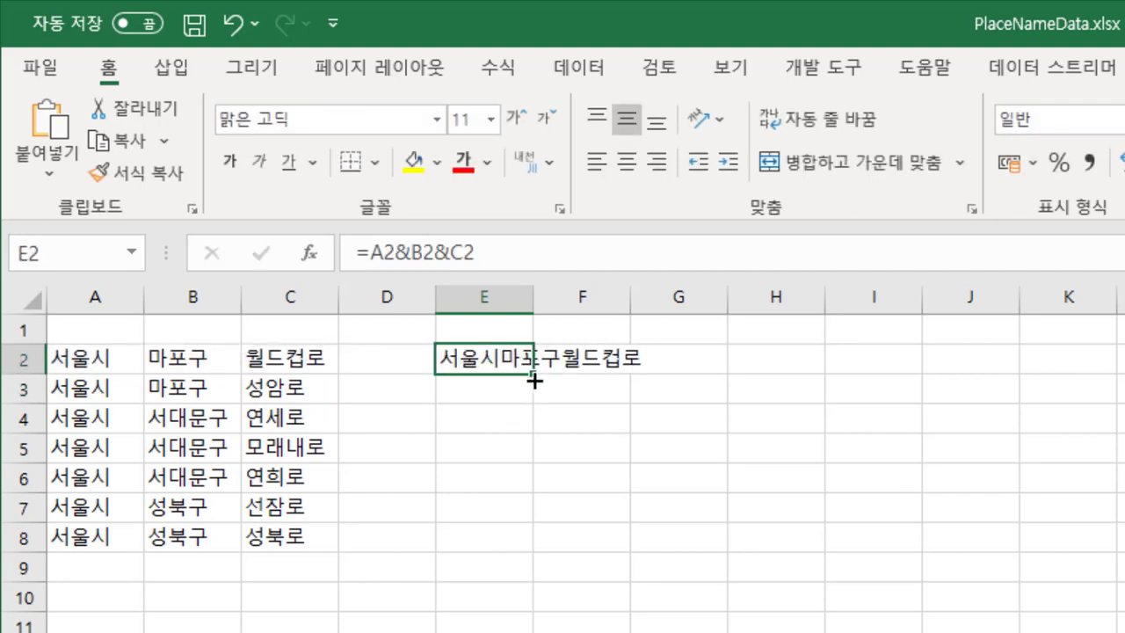
pyautogui.moveTo(532, 376); pyautogui.dragTo(533, 548)
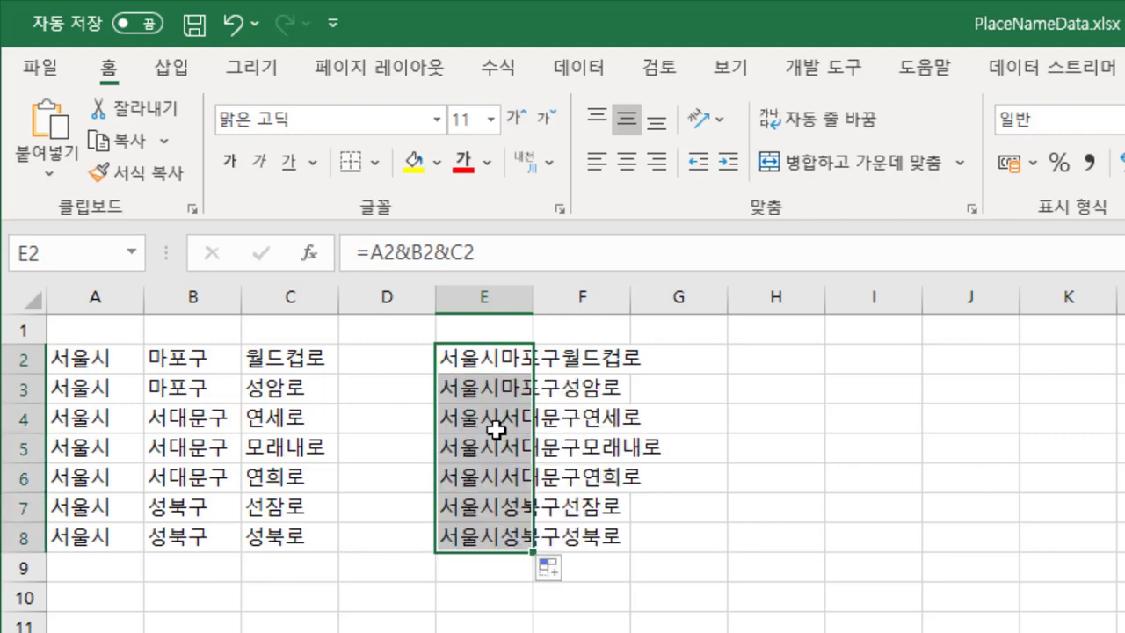
pyautogui.click(460, 425)
# Step: Edit the formula in E2 to =A2&" "&B2&" "&C2 so spaces separate the joined names
pyautogui.click(501, 363)
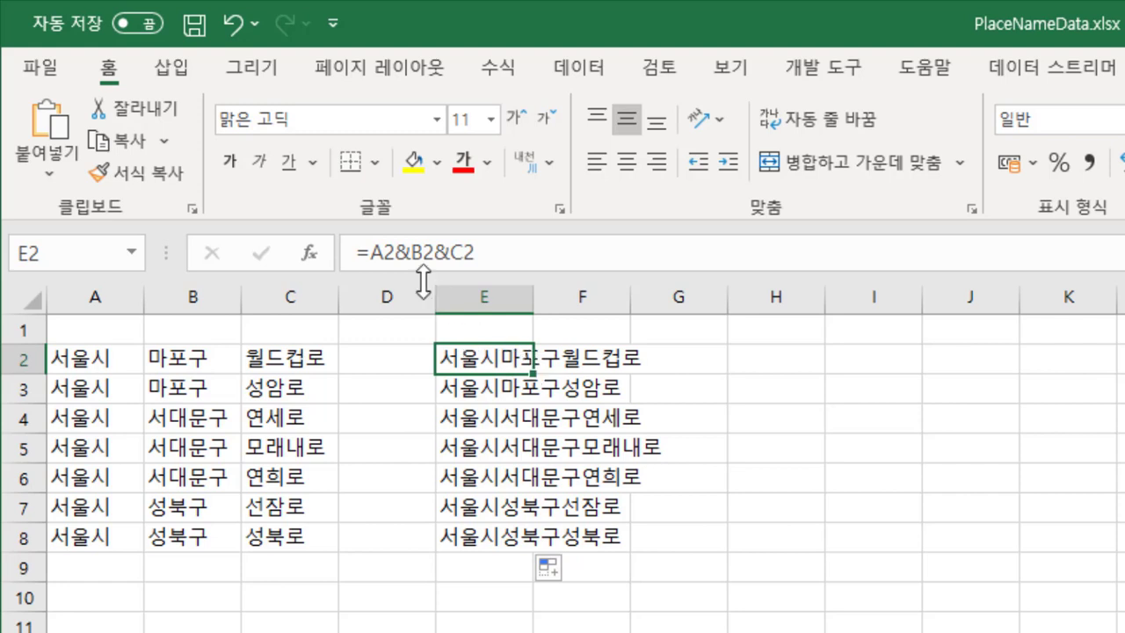
pyautogui.click(410, 253)
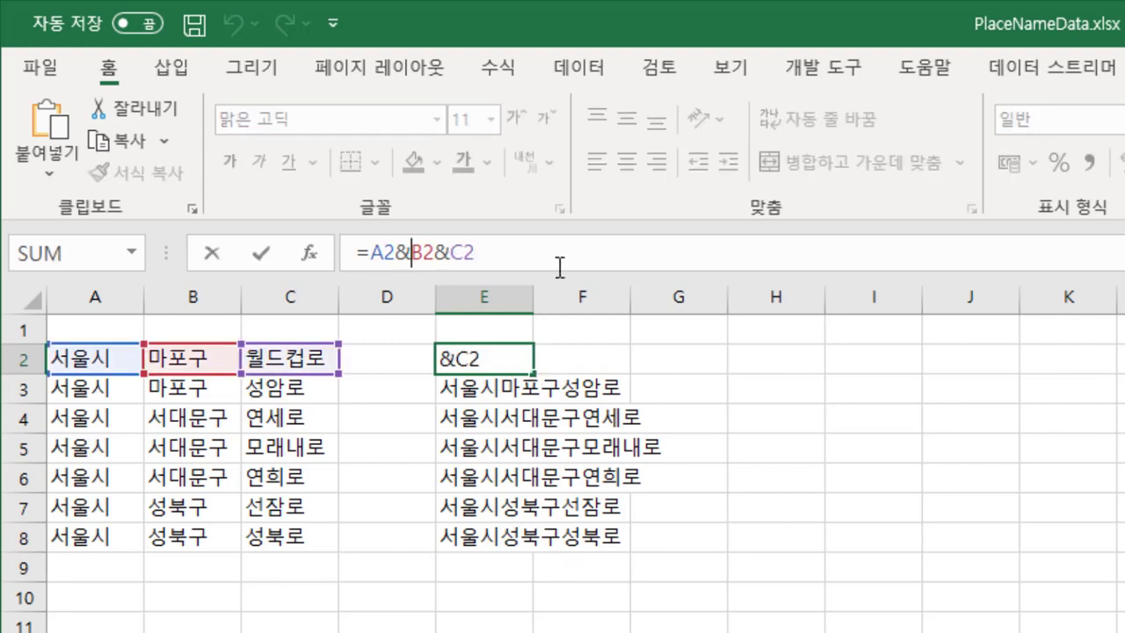
pyautogui.write('" "')
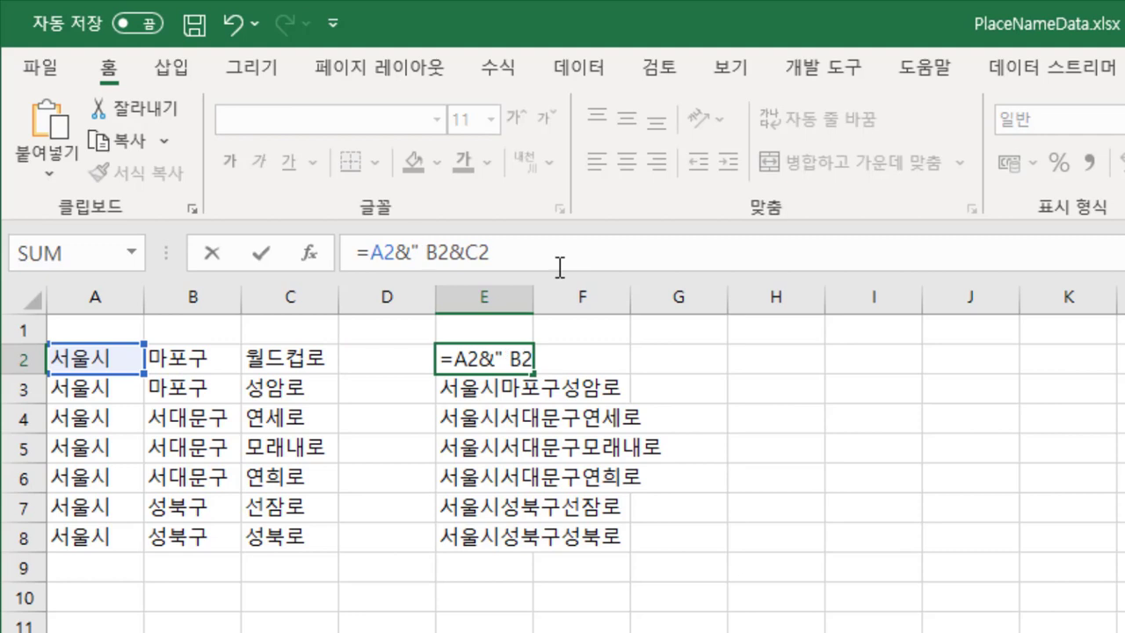
pyautogui.write('&')
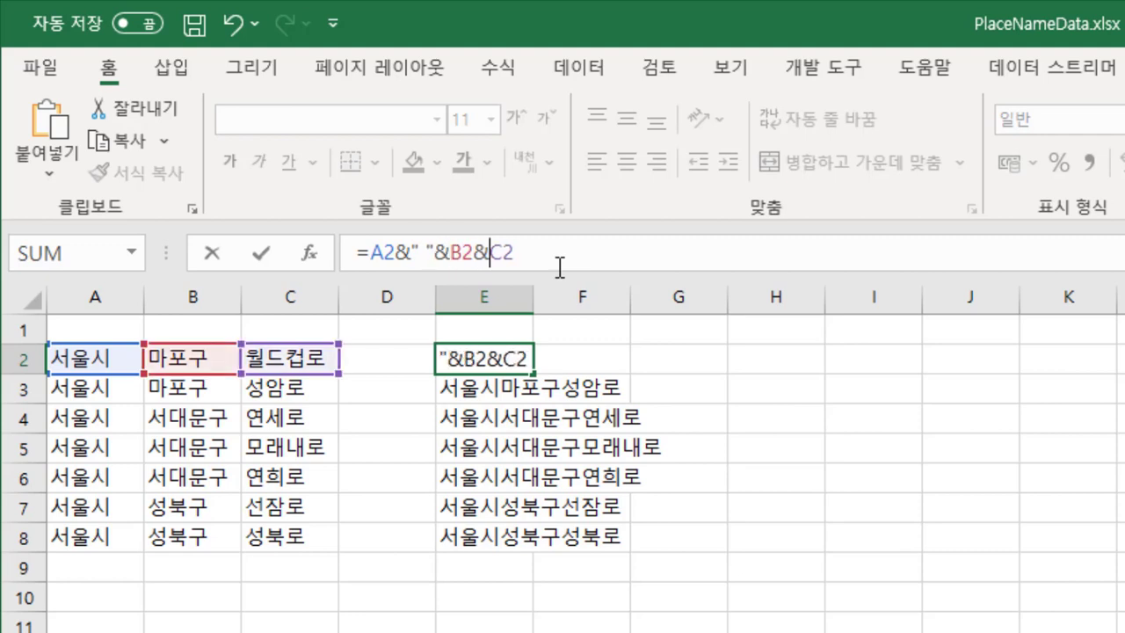
pyautogui.write('" "')
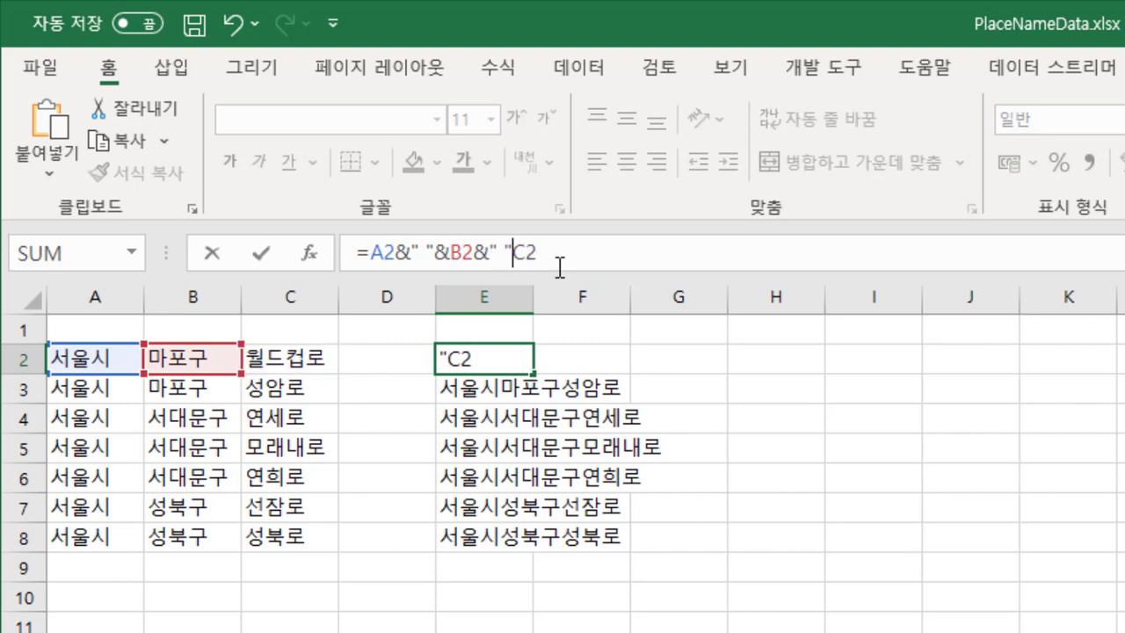
pyautogui.write('&')
pyautogui.press('Return')
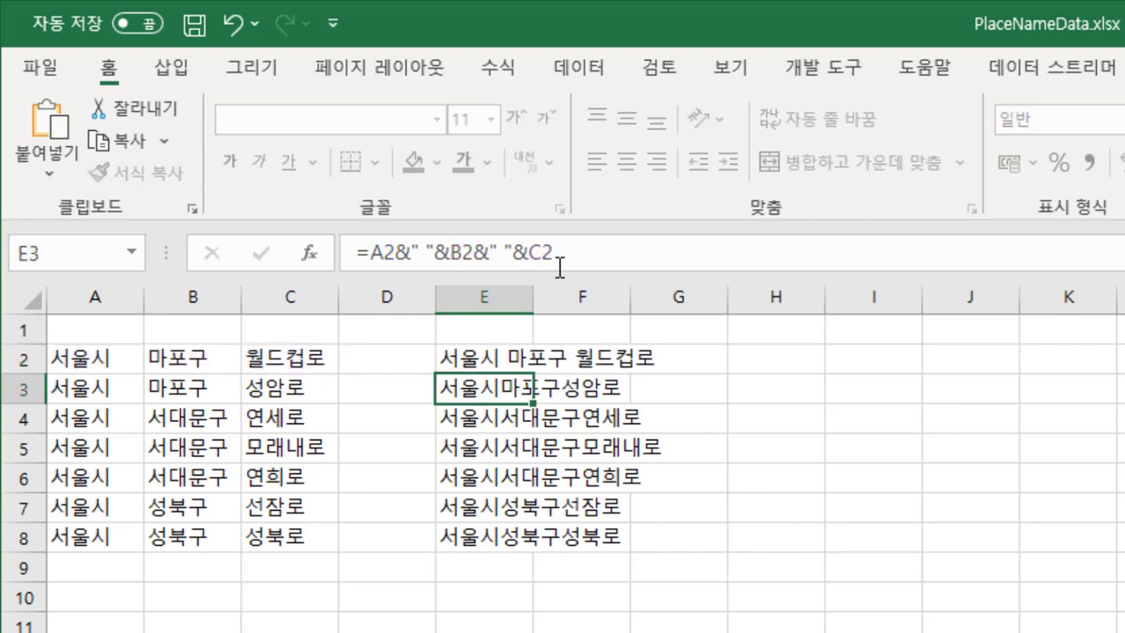
# Step: Fill the formula with the space separators from E2 down to E8
pyautogui.click(466, 356)
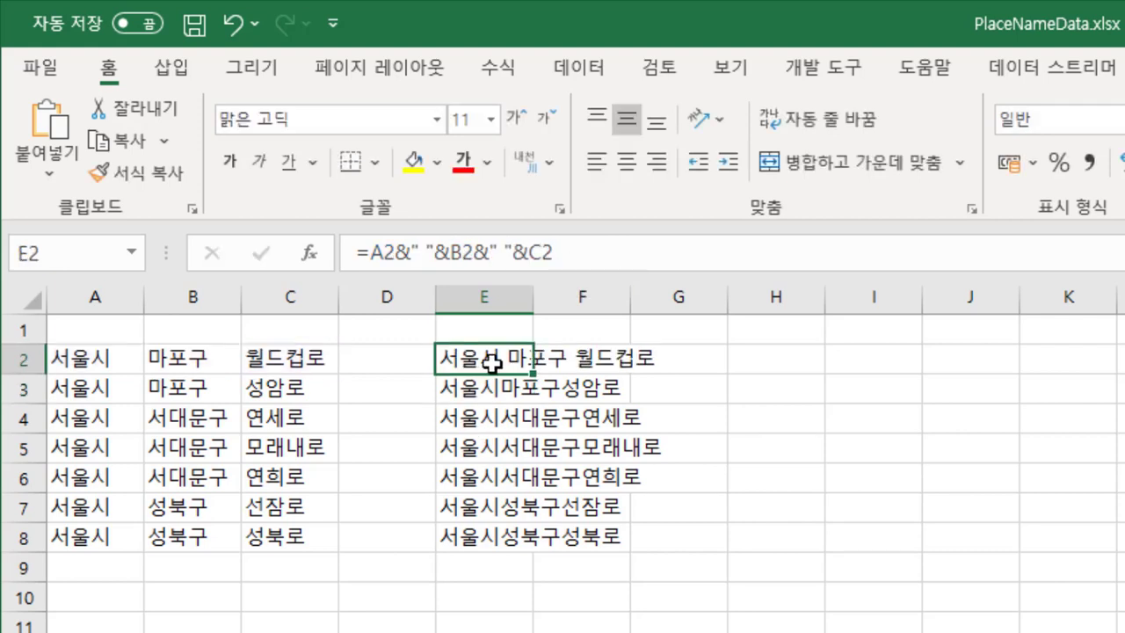
pyautogui.doubleClick(533, 374)
pyautogui.click(594, 412)
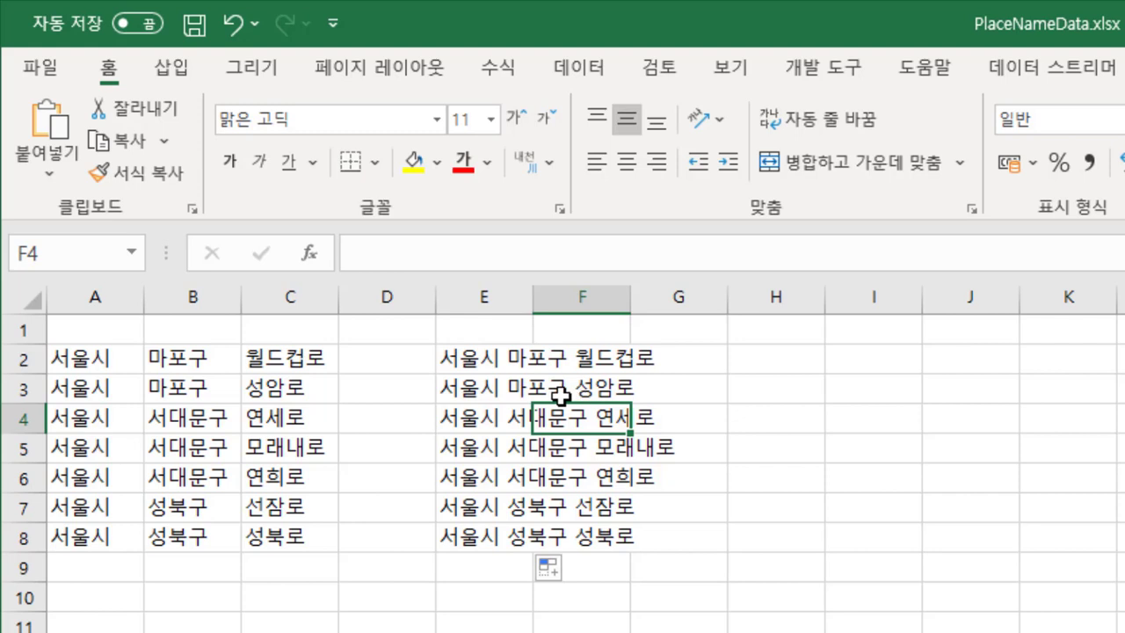
pyautogui.click(469, 360)
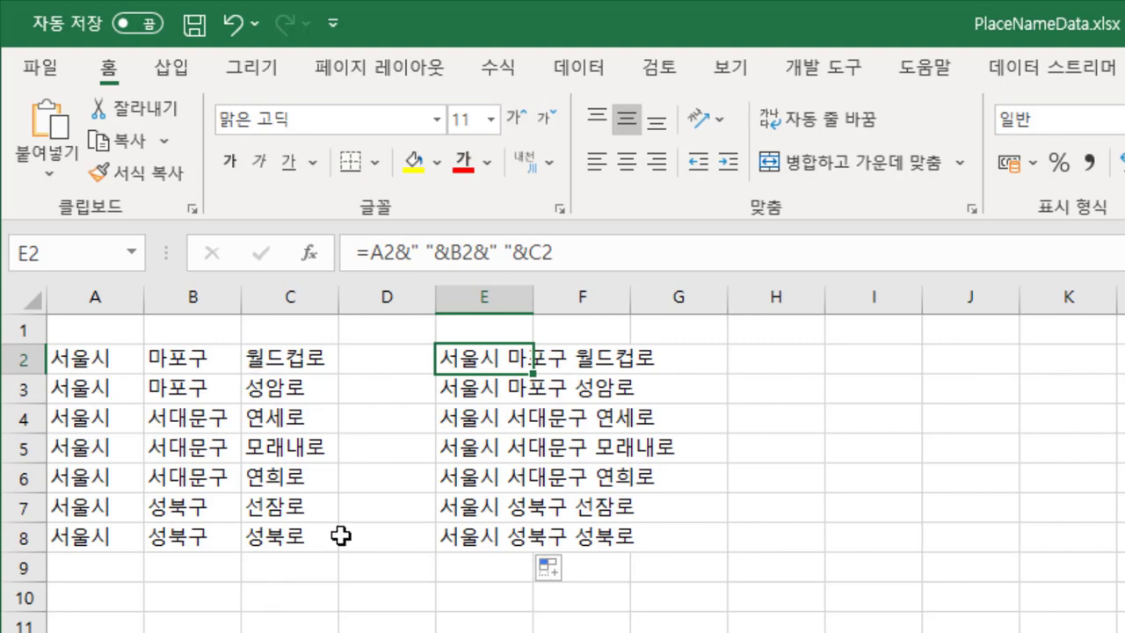
# Step: Begin a formula in cell H2 with =conca to find a text-joining function
pyautogui.click(792, 359)
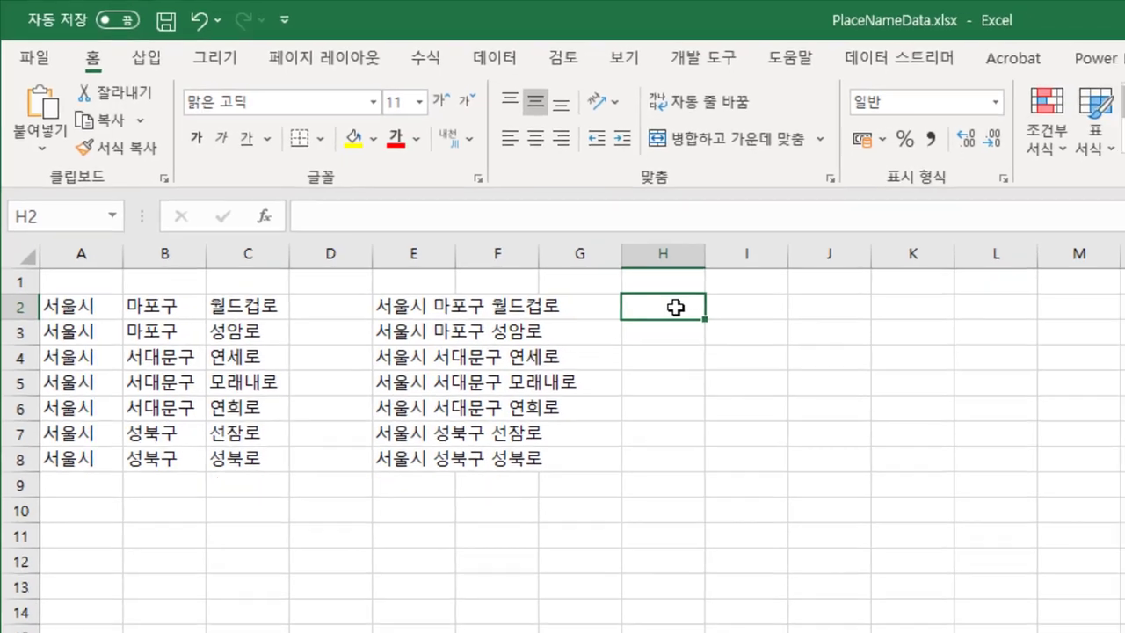
pyautogui.write('=')
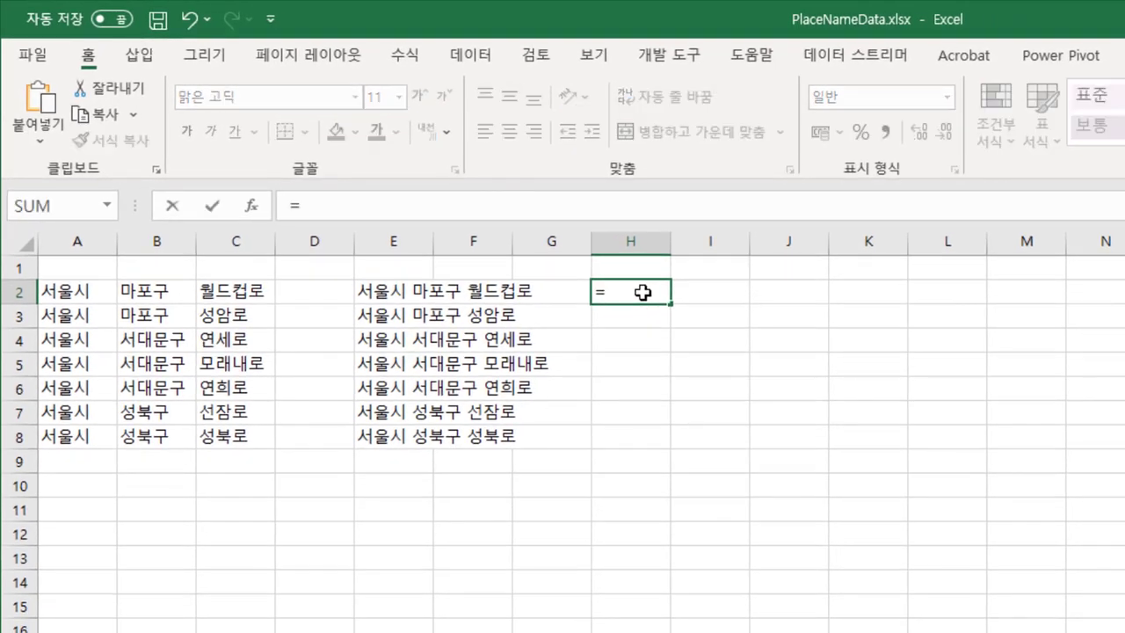
pyautogui.write('conca')
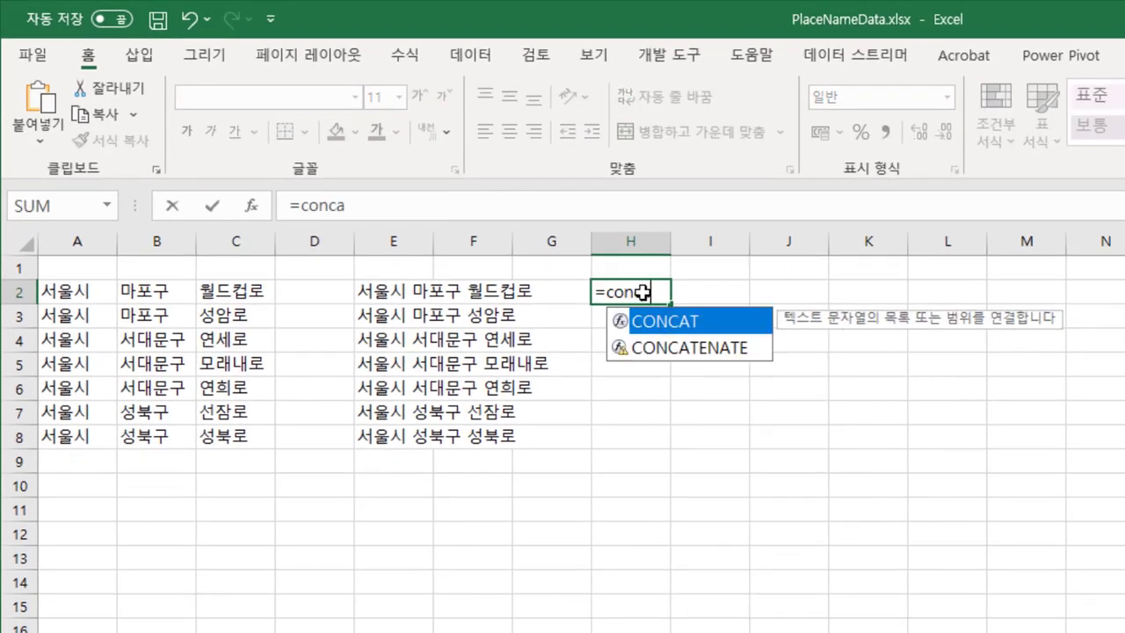
pyautogui.press('Down')
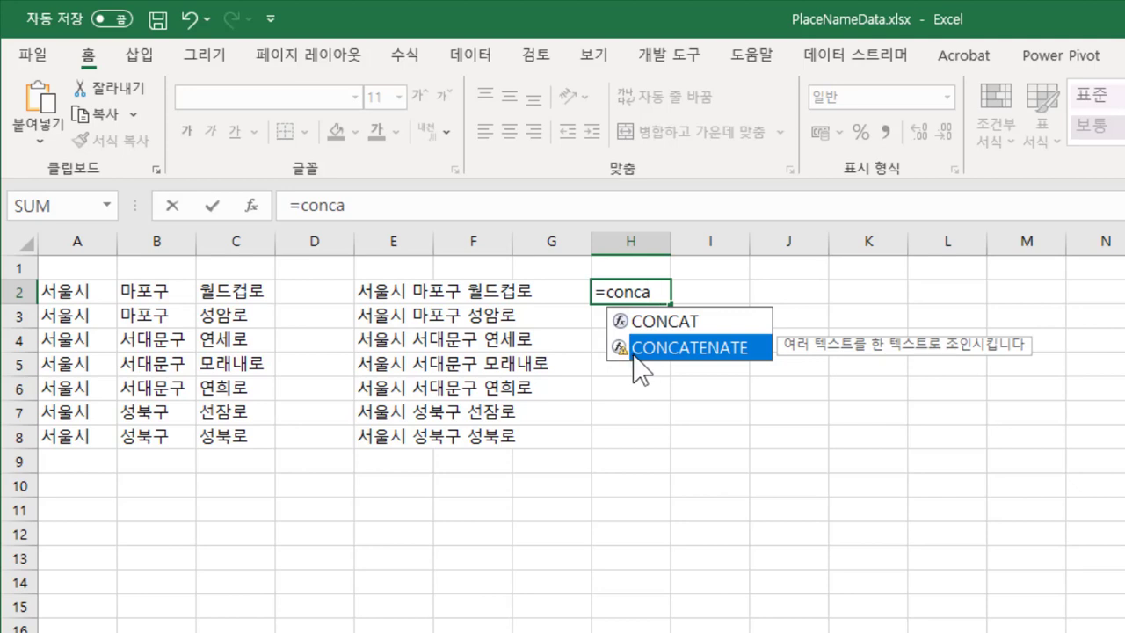
pyautogui.doubleClick(682, 355)
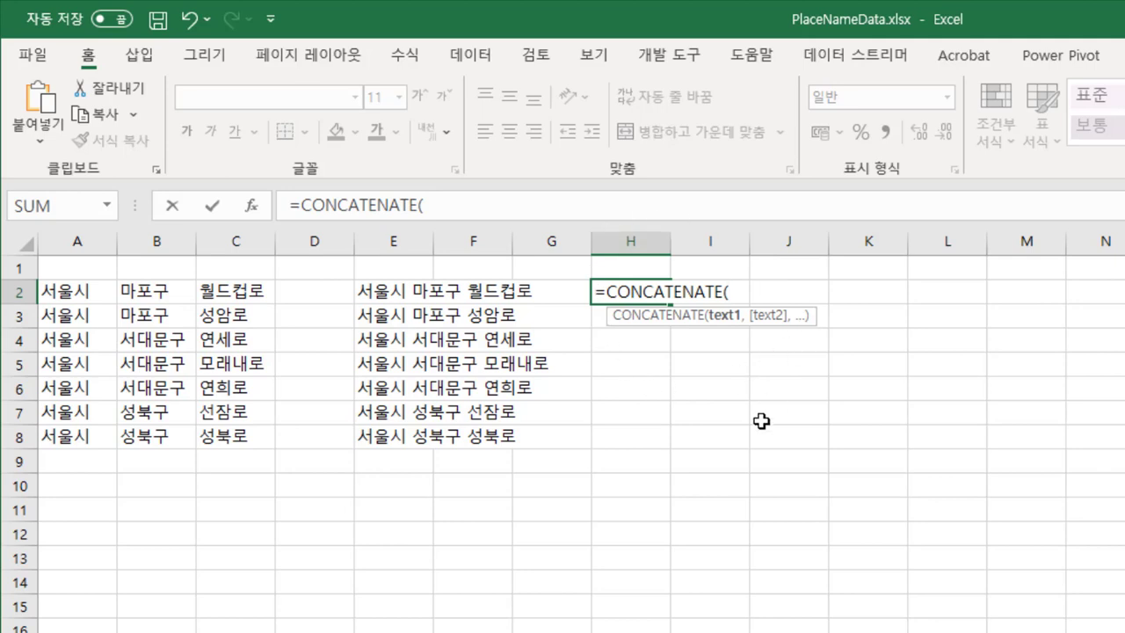
pyautogui.press('BackSpace')
pyautogui.press('BackSpace')
pyautogui.press('BackSpace')
pyautogui.press('BackSpace')
pyautogui.press('BackSpace')
pyautogui.press('BackSpace')
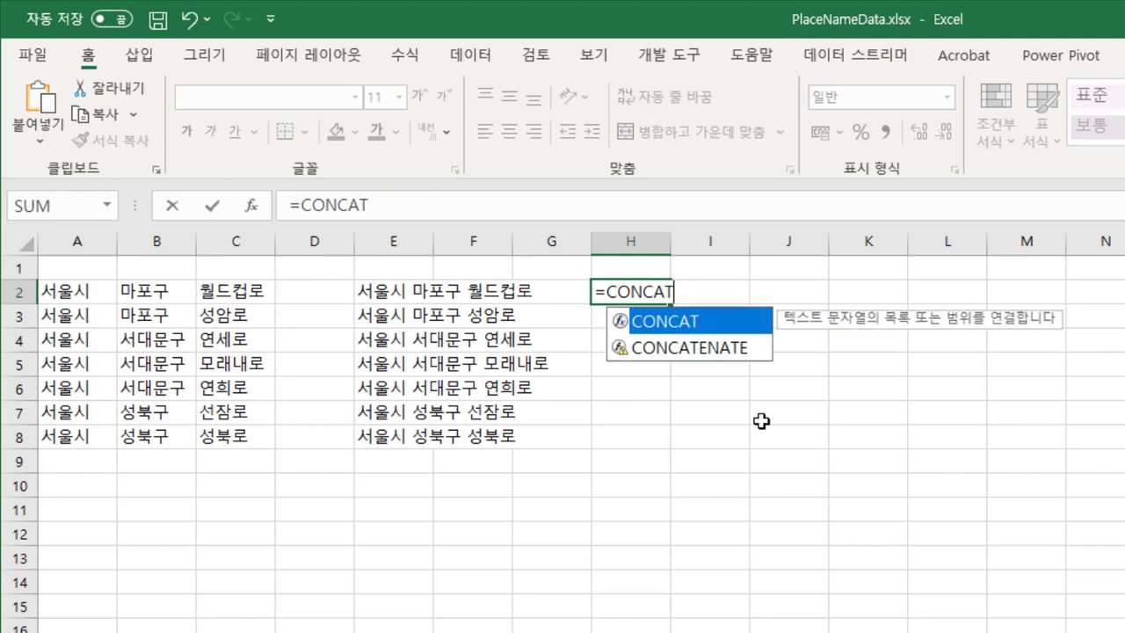
# Step: Complete the formula in H2 as =CONCAT(A2:C2)
pyautogui.doubleClick(703, 323)
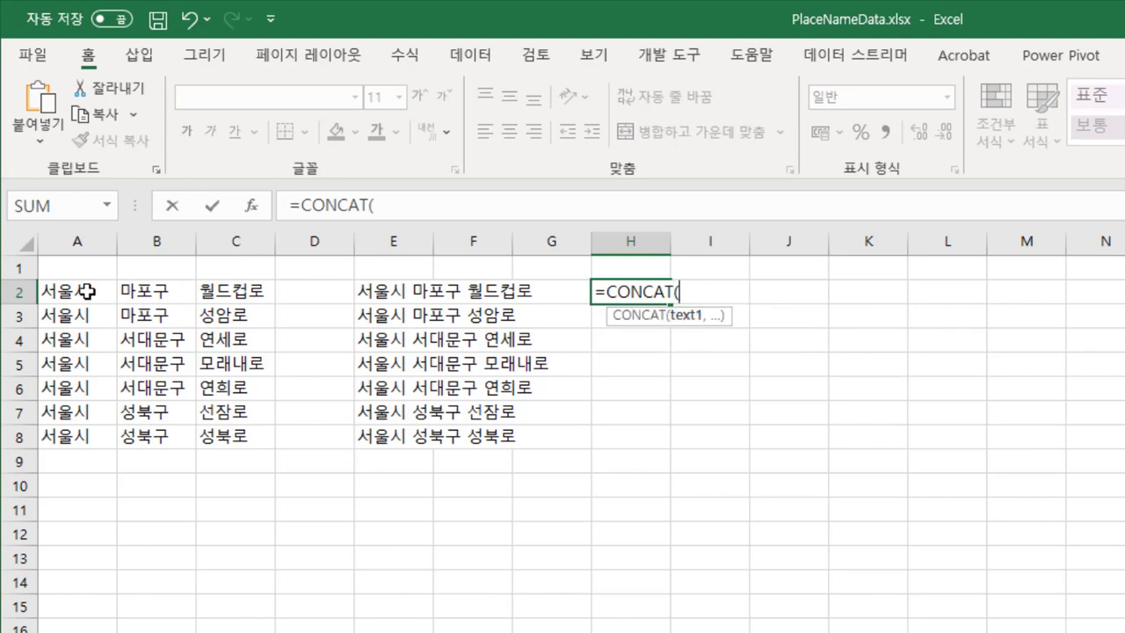
pyautogui.moveTo(85, 291); pyautogui.dragTo(226, 299)
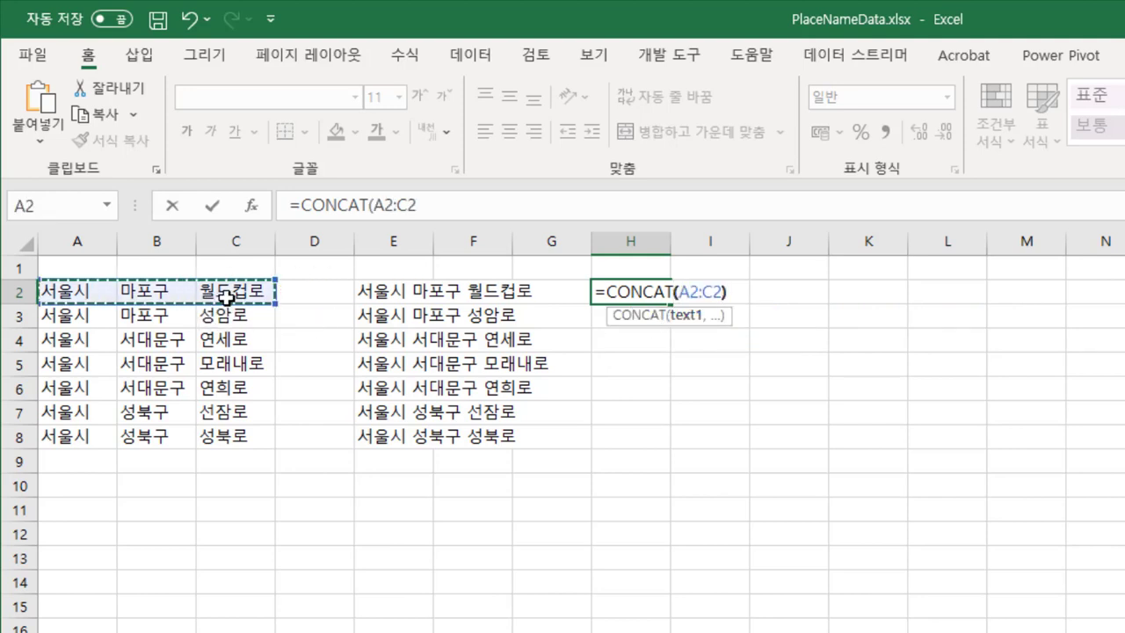
pyautogui.write(')')
pyautogui.press('Return')
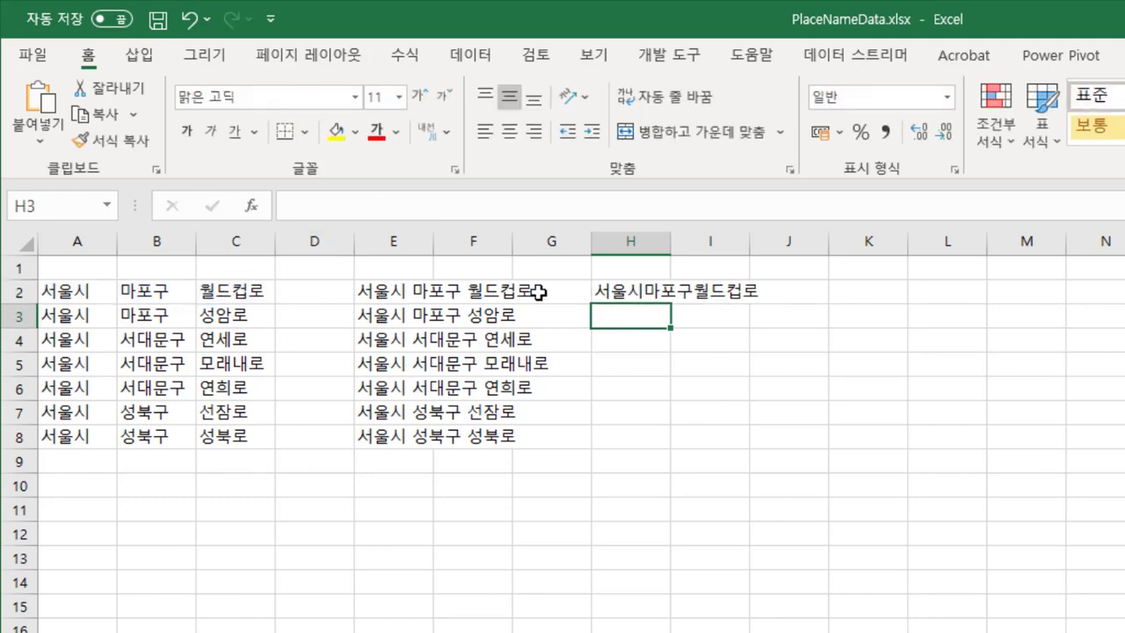
# Step: Fill the CONCAT formula in H2 down through H8
pyautogui.click(640, 293)
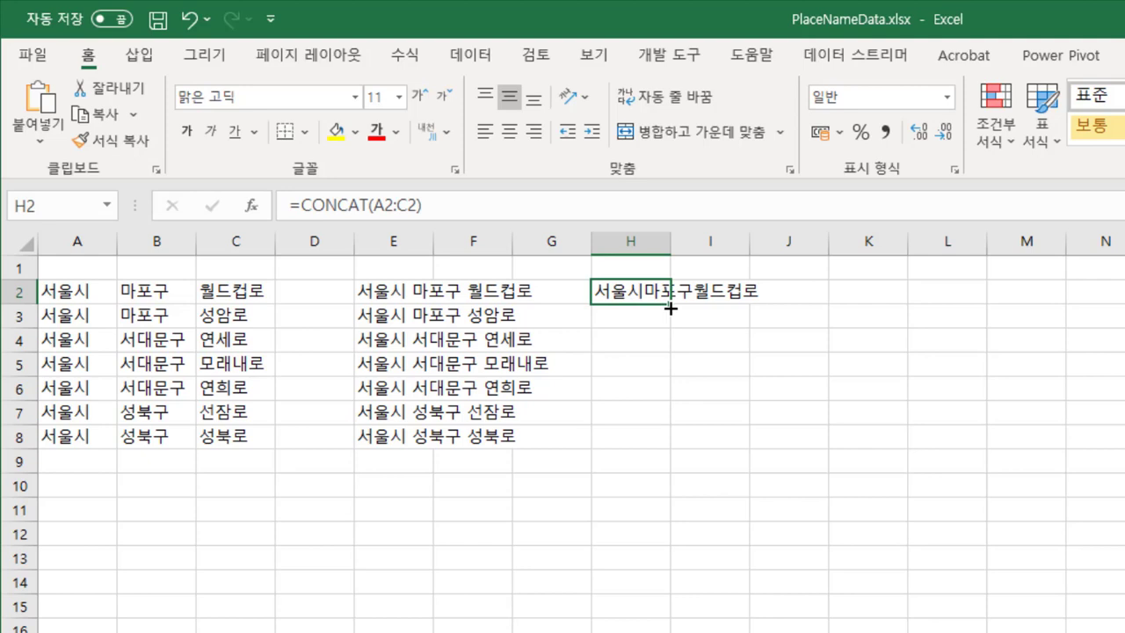
pyautogui.moveTo(671, 307); pyautogui.dragTo(673, 444)
pyautogui.click(631, 293)
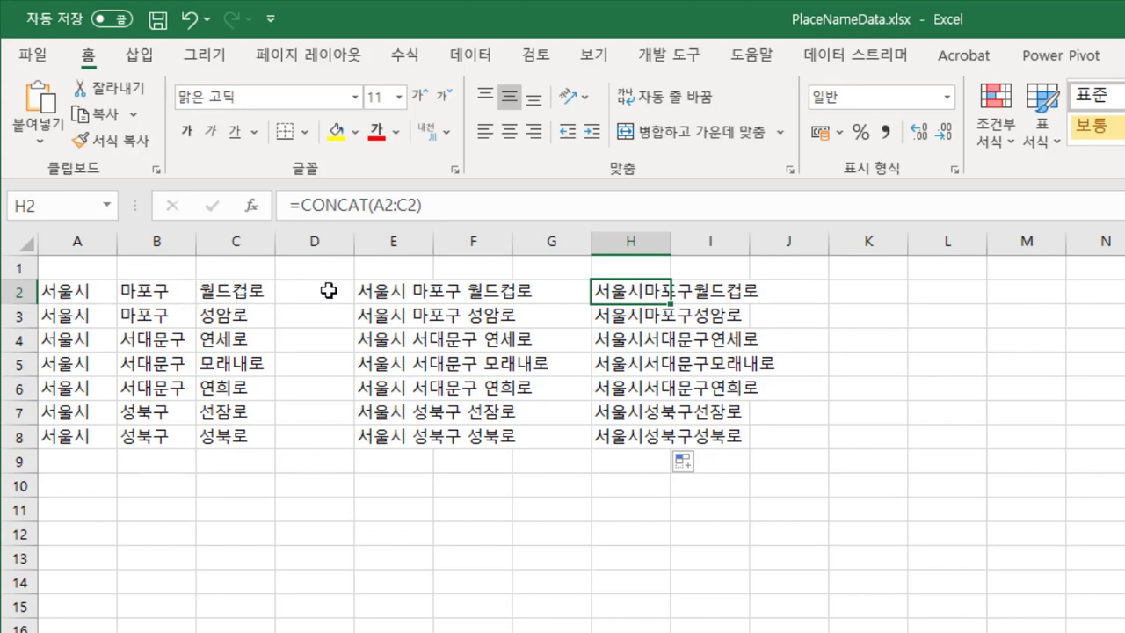
# Step: Check the ranges used by the copied CONCAT formulas in H3:H8 against the source data in column A
pyautogui.click(618, 323)
pyautogui.click(619, 350)
pyautogui.click(621, 373)
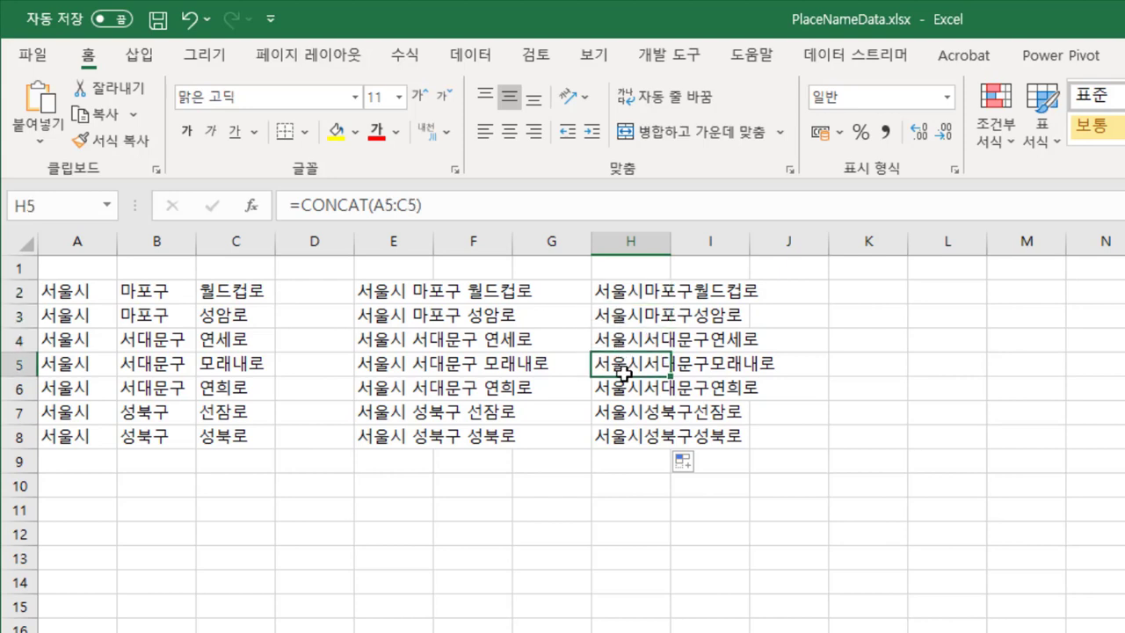
pyautogui.click(623, 394)
pyautogui.click(624, 409)
pyautogui.click(625, 438)
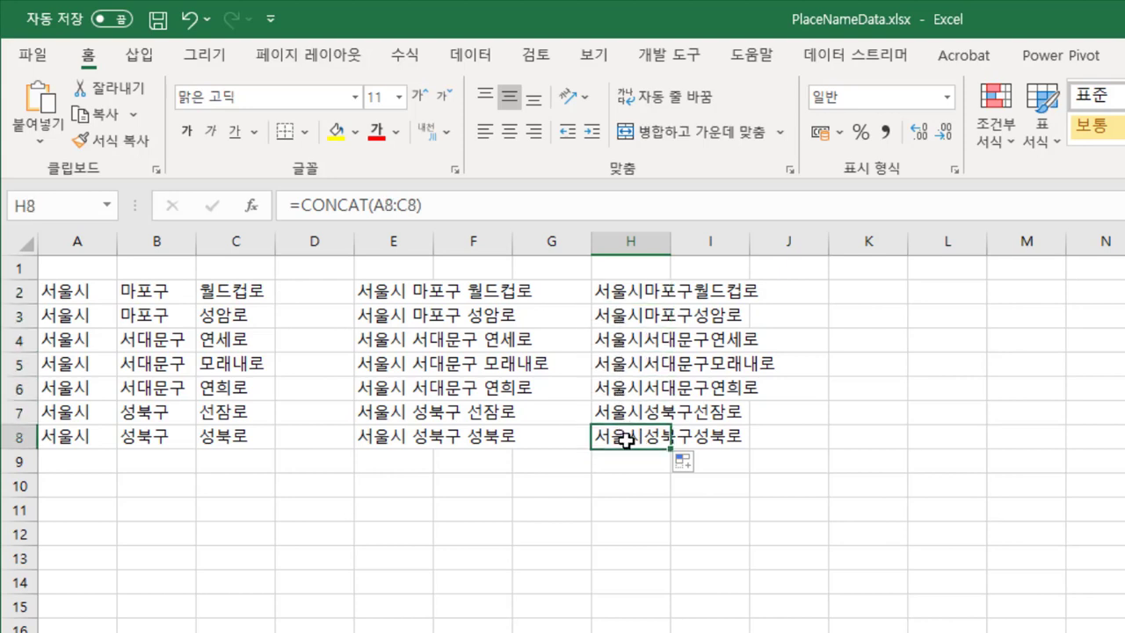
pyautogui.moveTo(90, 291); pyautogui.dragTo(86, 413)
pyautogui.click(99, 294)
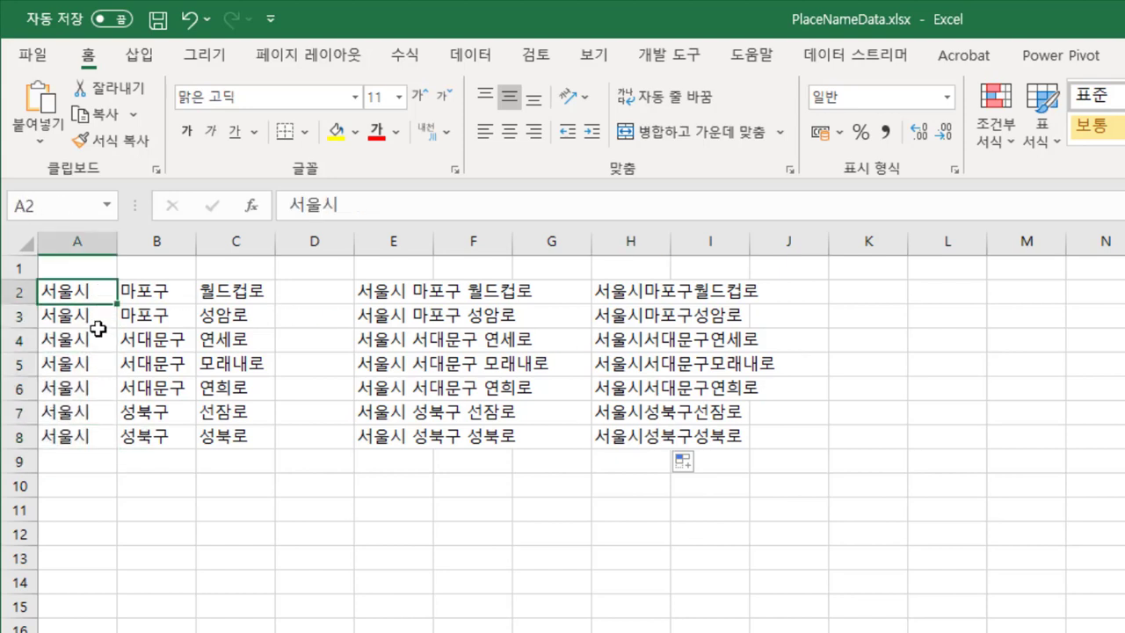
# Step: Change the formula in H2 to =CONCAT(A2:C2&" ") so a space follows each joined name
pyautogui.click(642, 293)
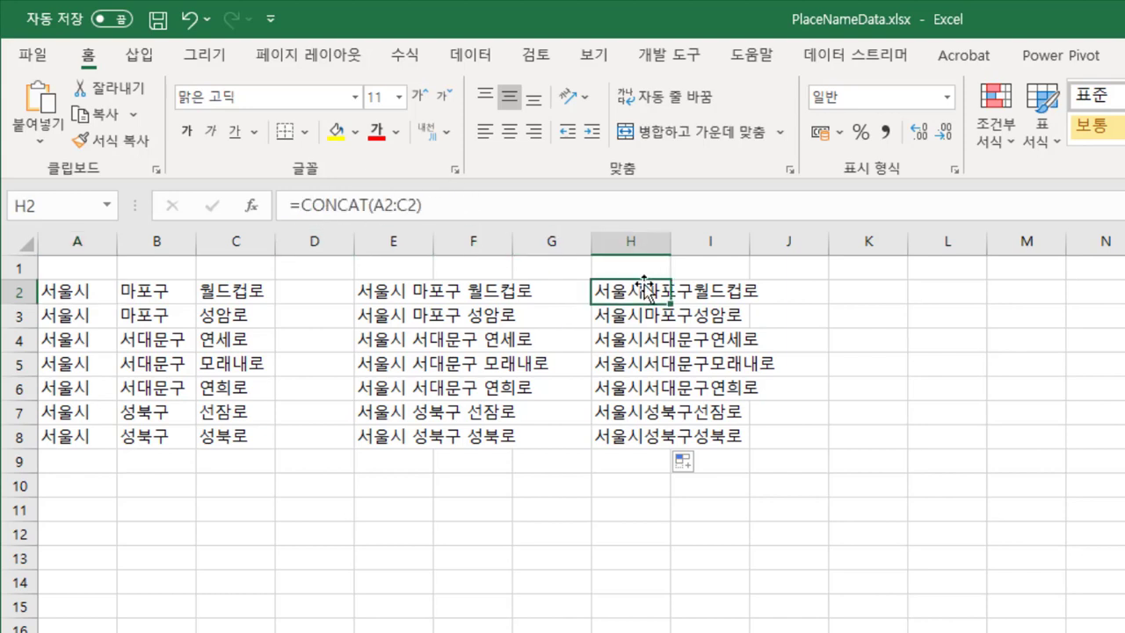
pyautogui.doubleClick(642, 293)
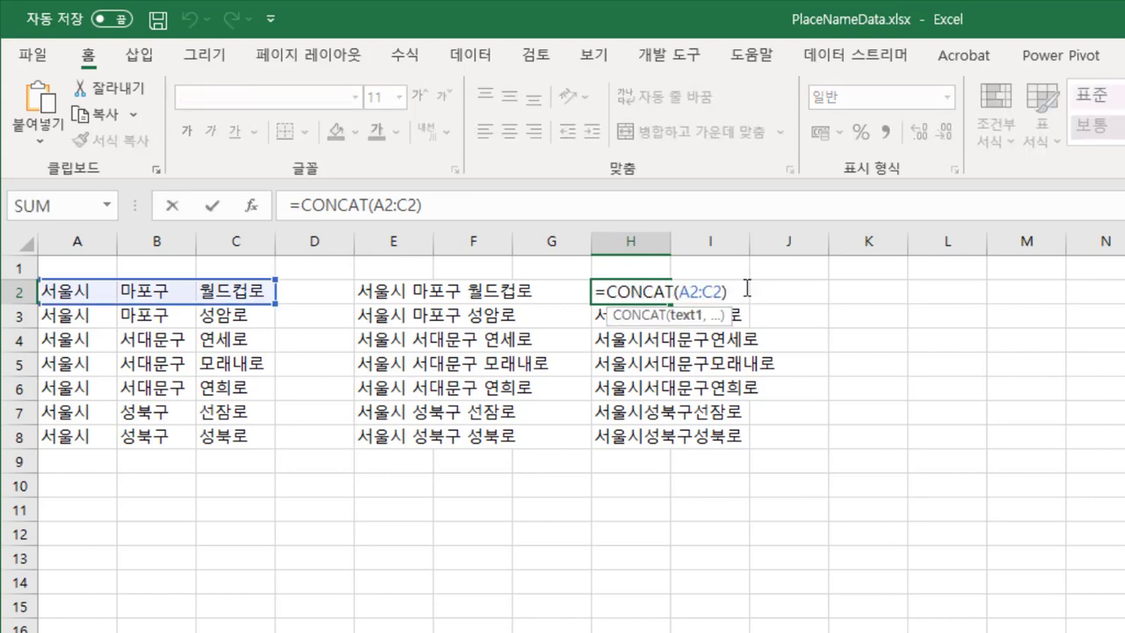
pyautogui.write('&" ')
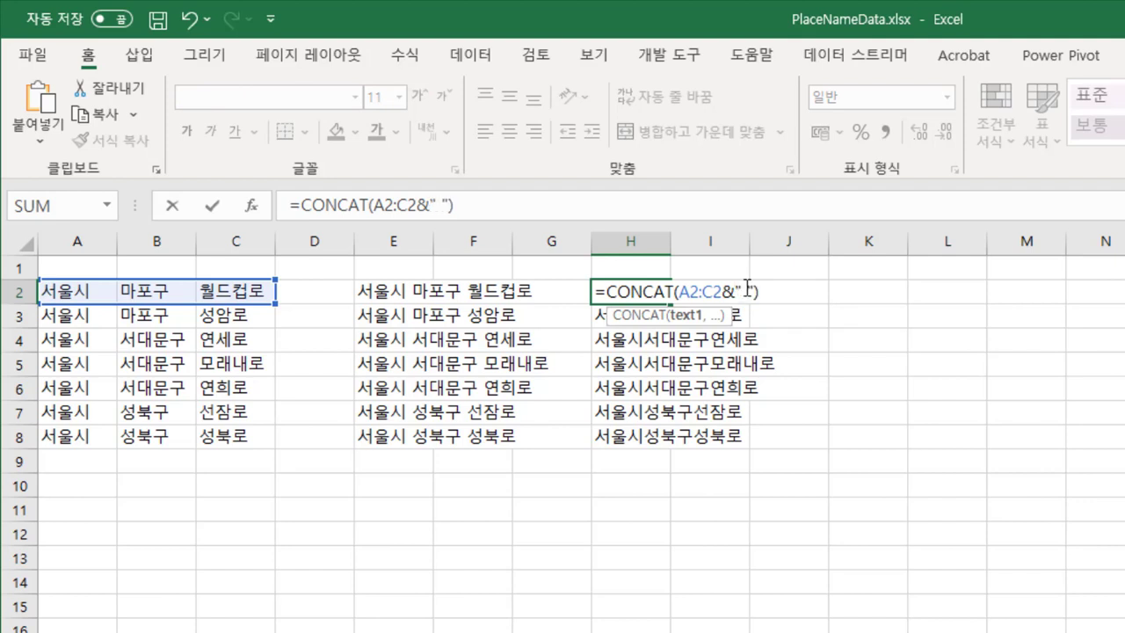
pyautogui.write('"')
pyautogui.press('Return')
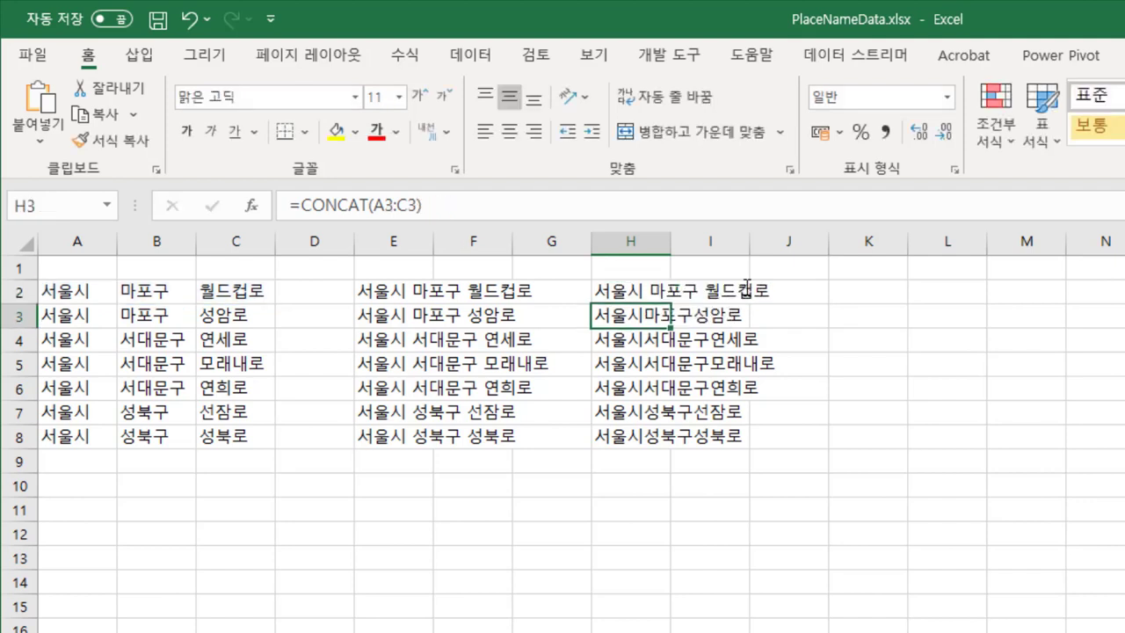
# Step: Fill the space-separated CONCAT formula in H2 down through H8
pyautogui.click(646, 296)
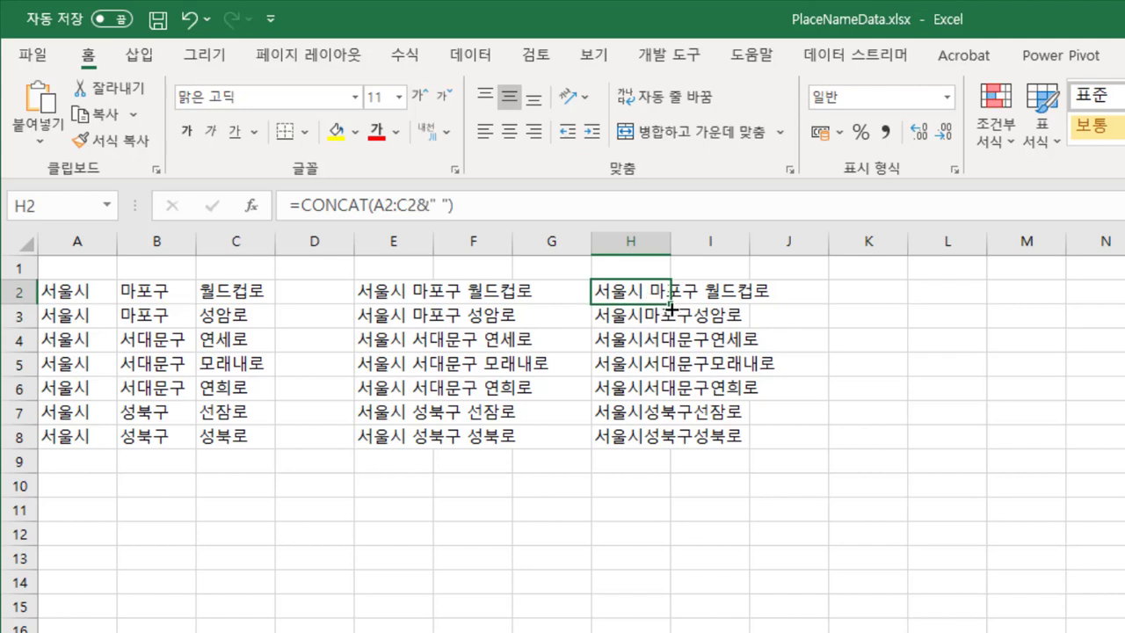
pyautogui.doubleClick(670, 303)
pyautogui.click(743, 338)
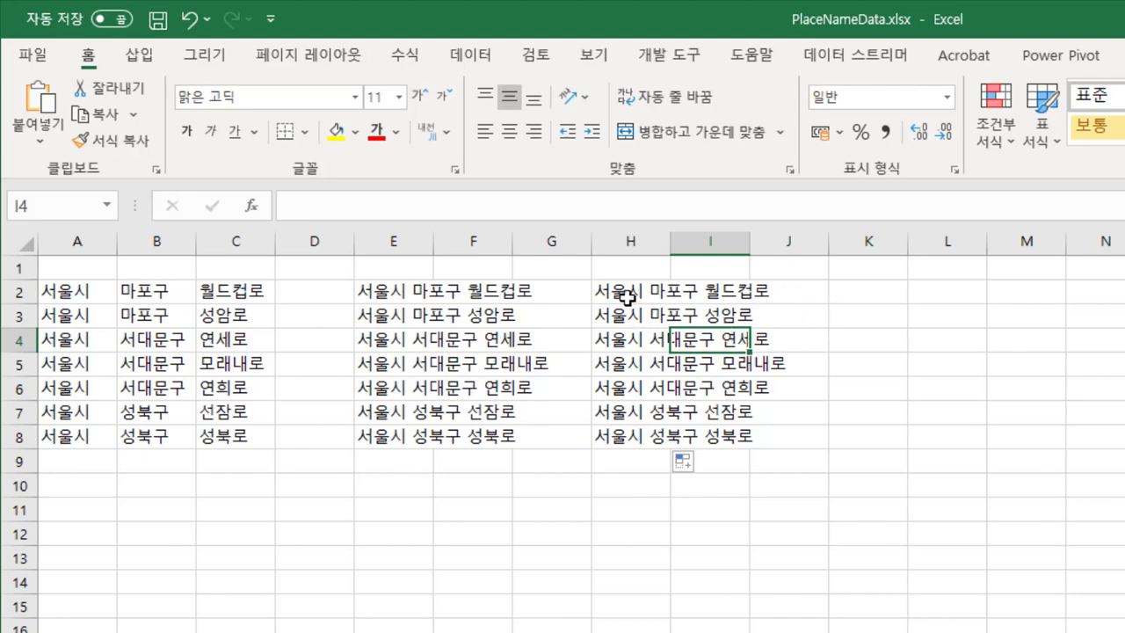
# Step: Change the formula in H2 to =CONCAT(A2:C2&", ") so a comma and space follow each name
pyautogui.click(627, 297)
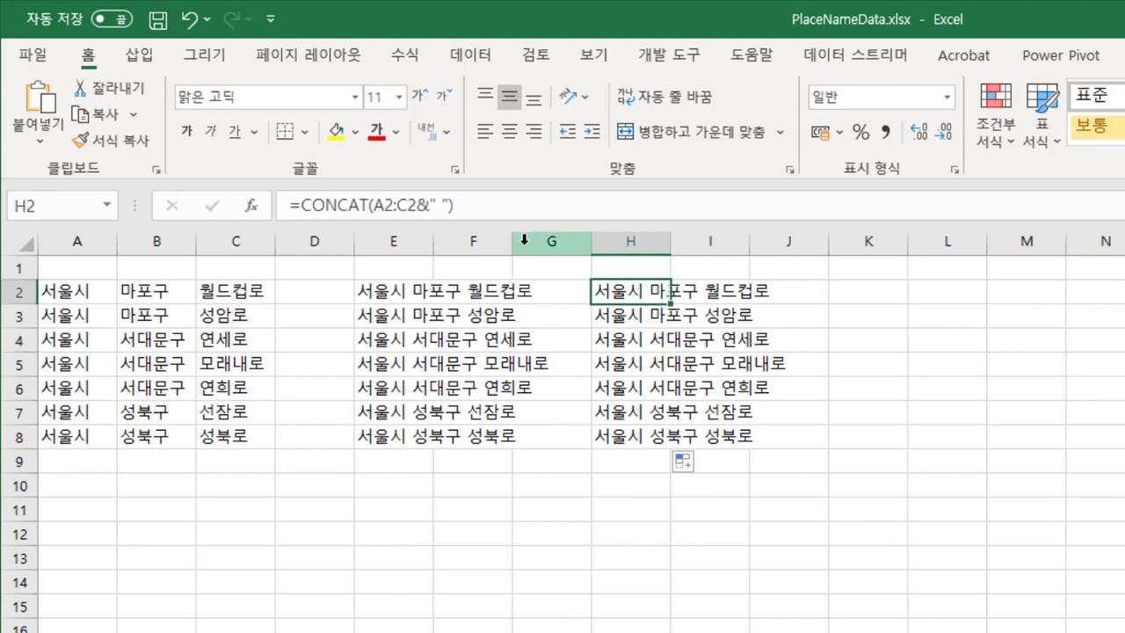
pyautogui.click(438, 205)
pyautogui.write(',')
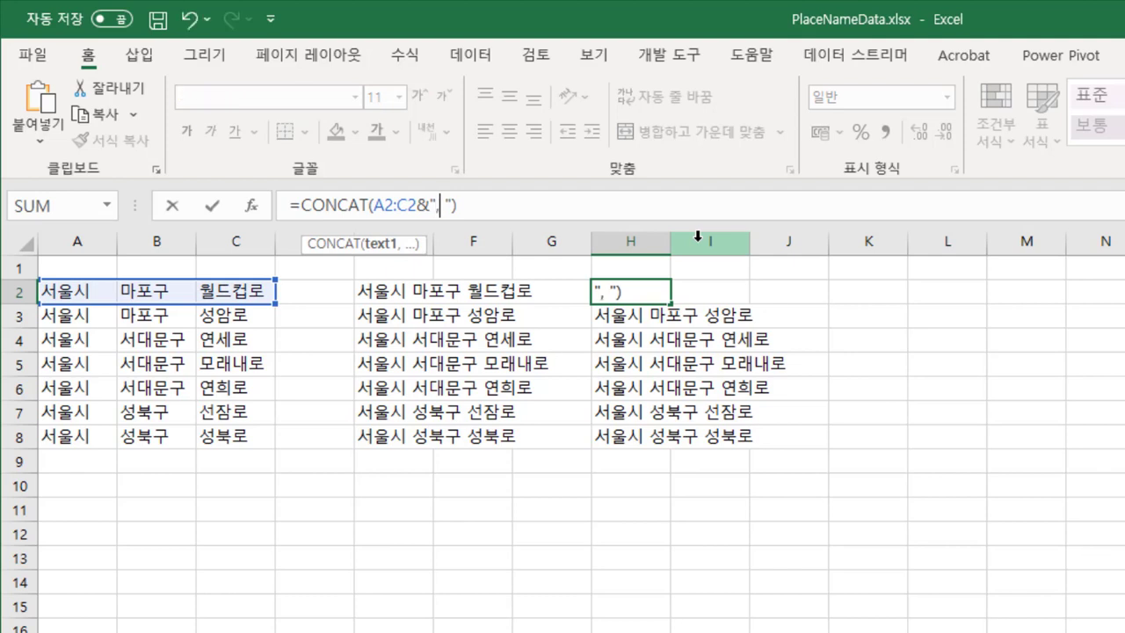
pyautogui.press('Return')
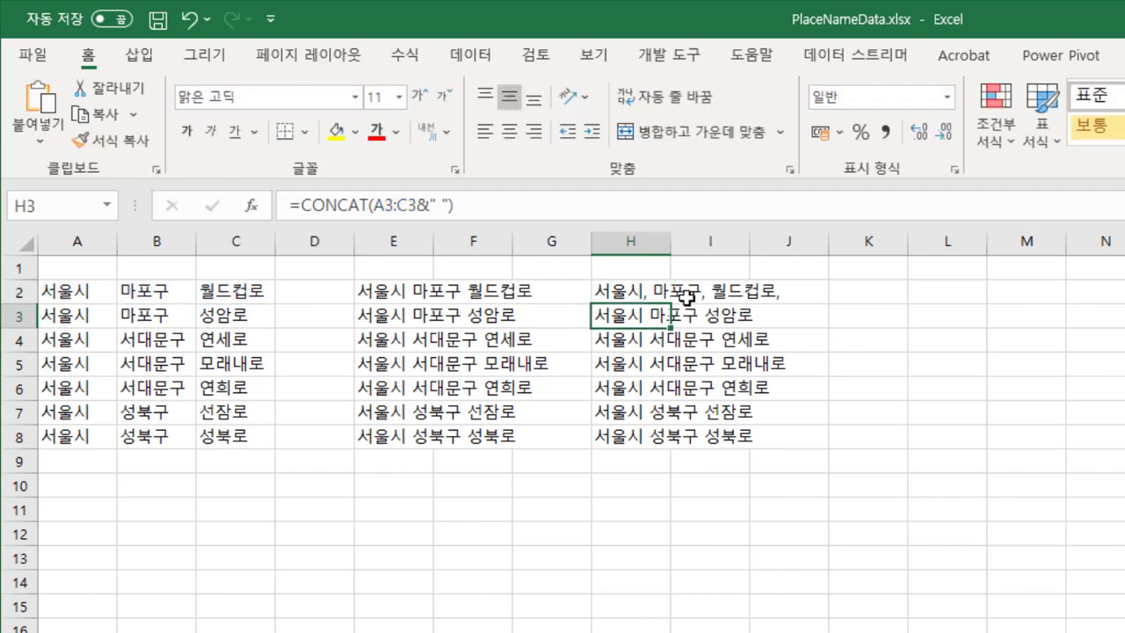
# Step: Fill the comma-separated CONCAT formula in H2 down through H8
pyautogui.click(642, 290)
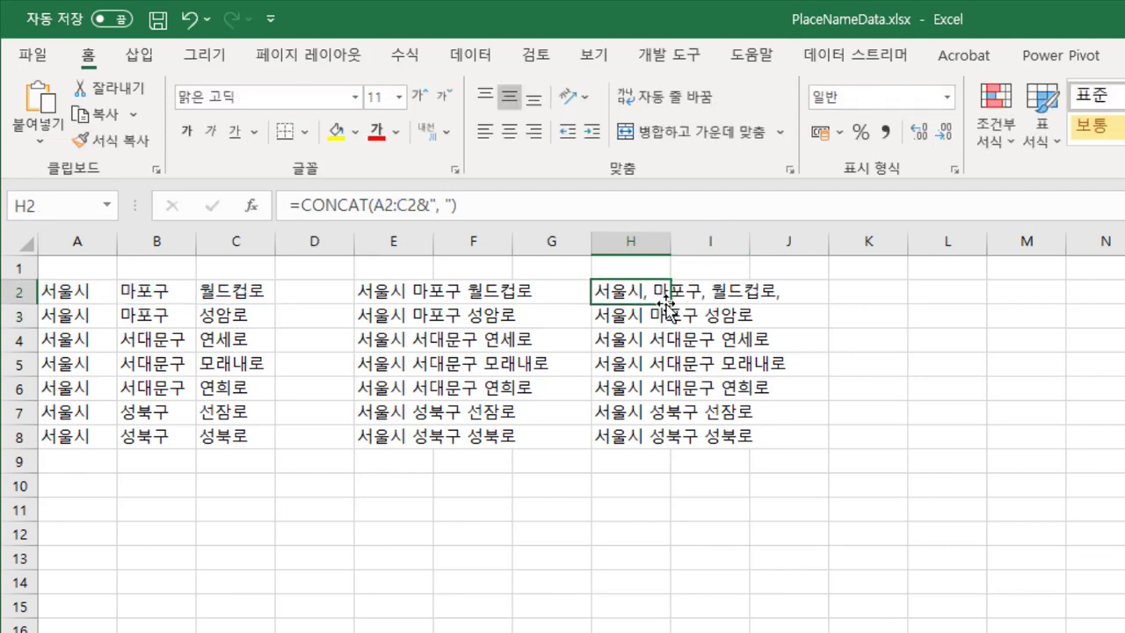
pyautogui.moveTo(671, 304); pyautogui.dragTo(668, 439)
pyautogui.click(714, 316)
# Step: Enter =CONCAT(A2:C8) in K2 to join the whole table of place names into one string
pyautogui.click(868, 290)
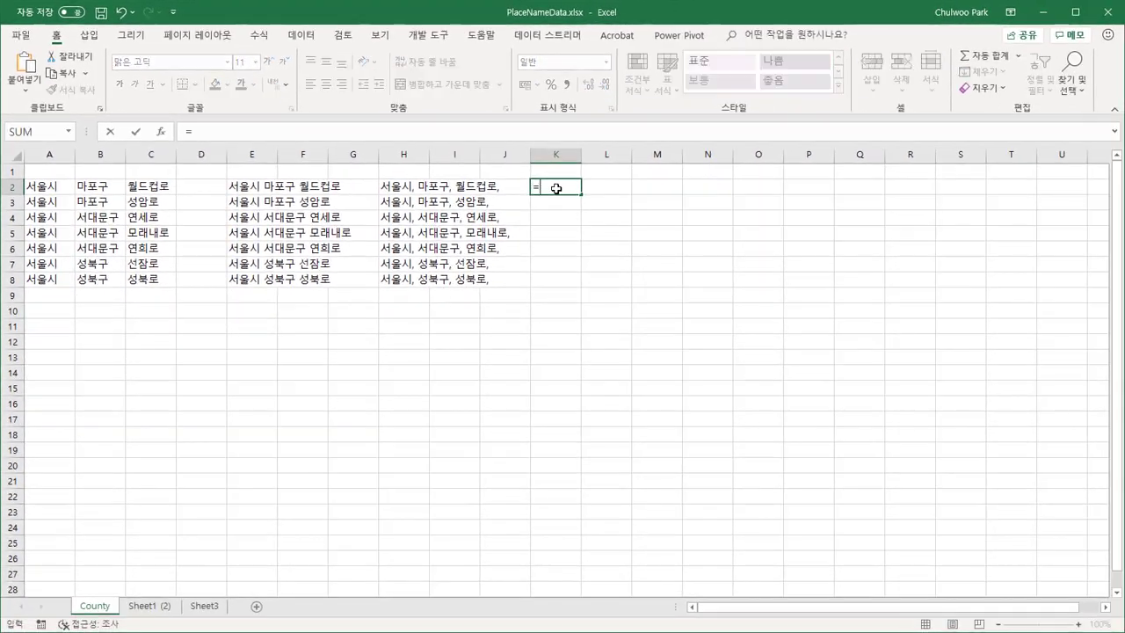
pyautogui.write('=can')
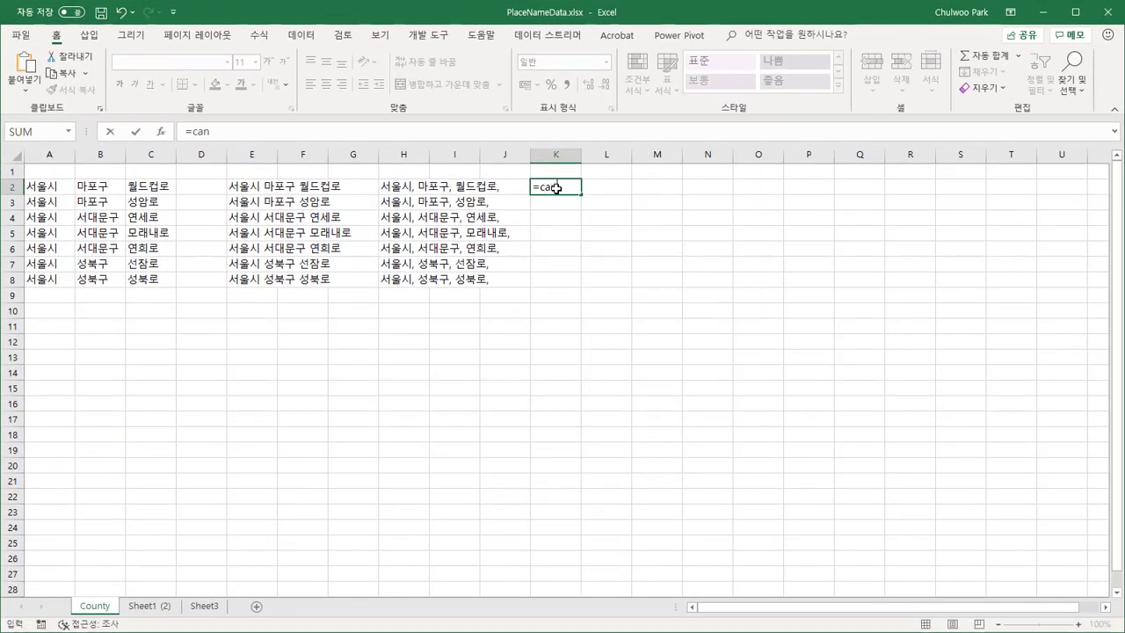
pyautogui.press('BackSpace')
pyautogui.press('BackSpace')
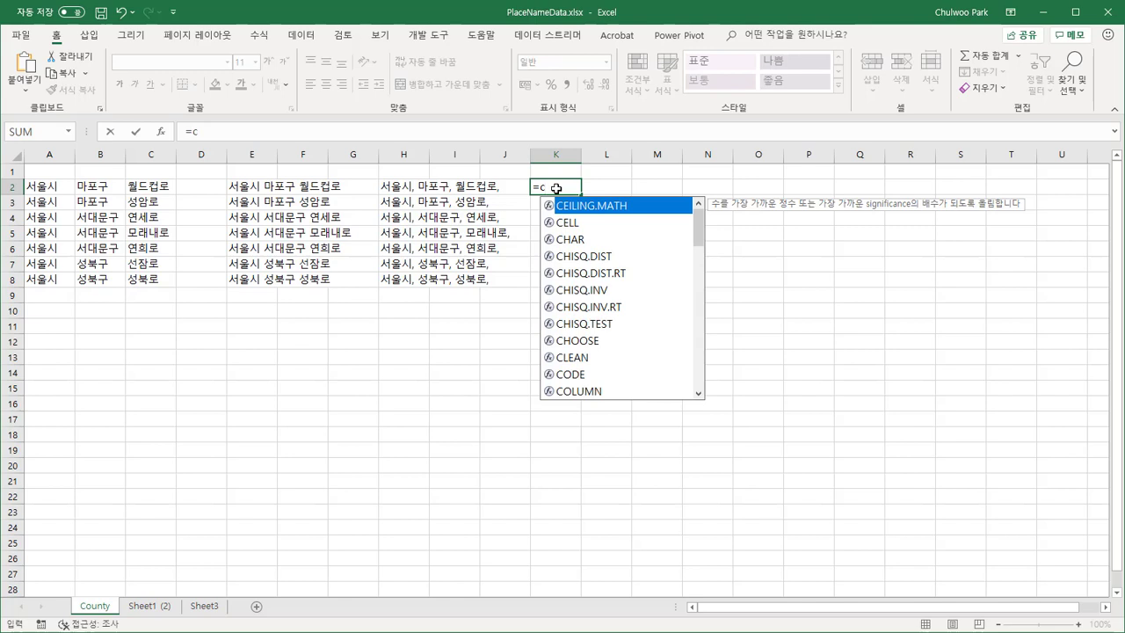
pyautogui.write('on')
pyautogui.press('Tab')
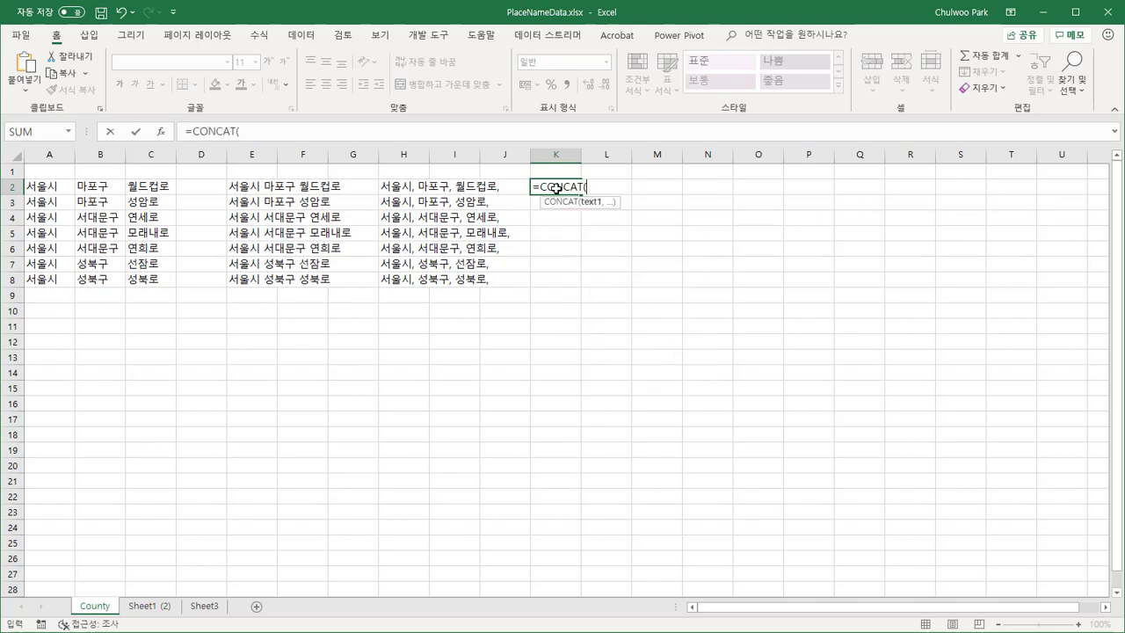
pyautogui.moveTo(59, 186); pyautogui.dragTo(155, 281)
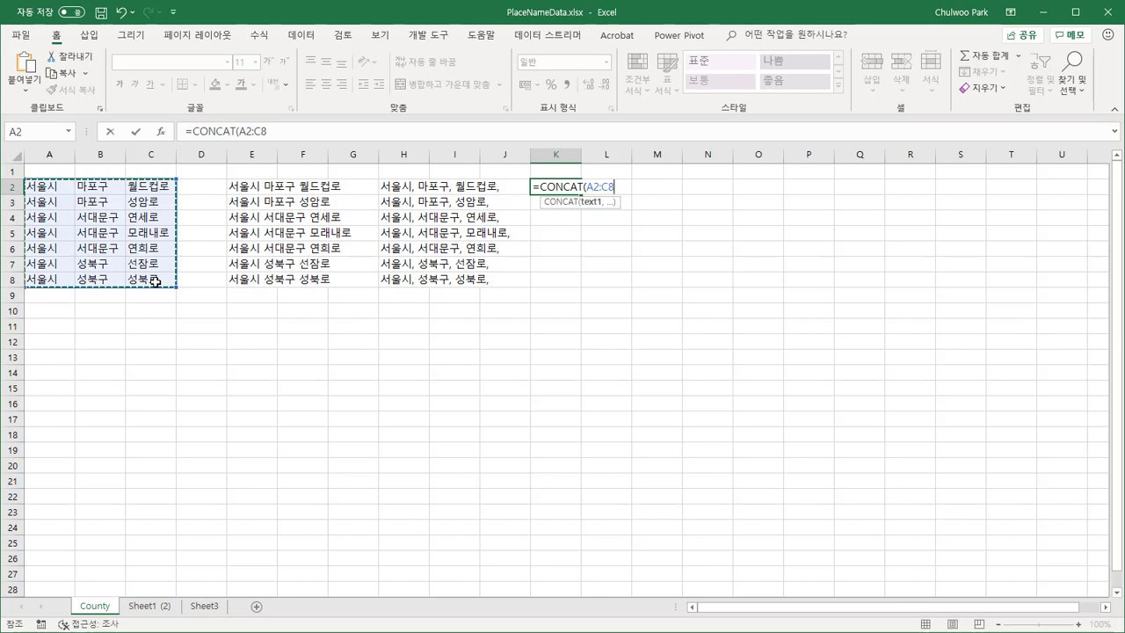
pyautogui.press('Return')
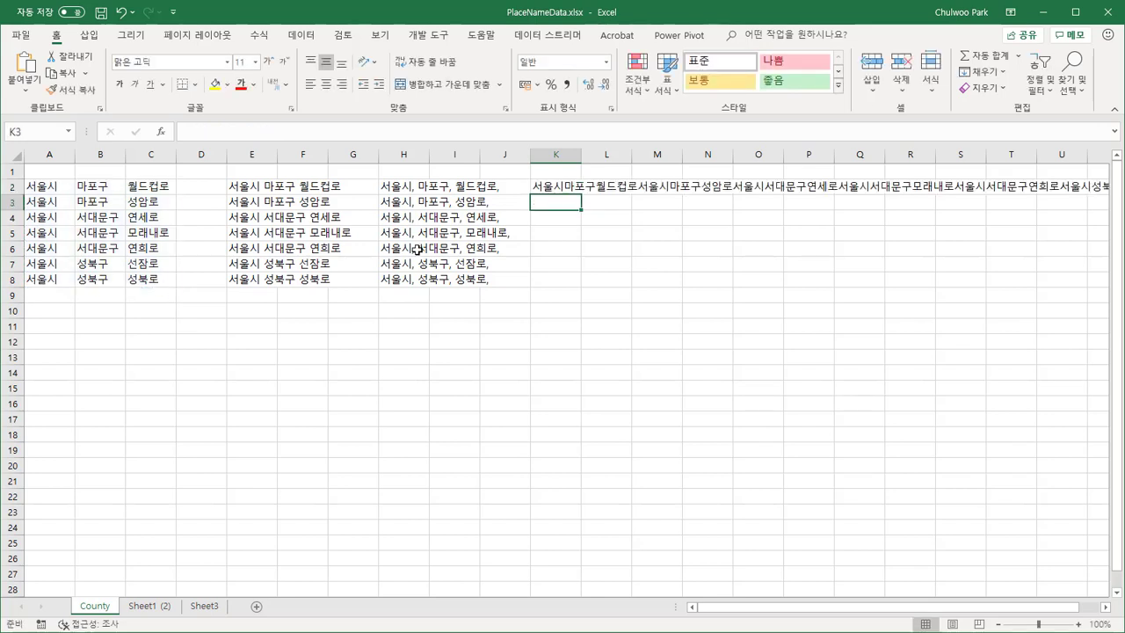
# Step: Enter =CONCAT(A2:C8&" ") in K3 to join the whole table with a space after each name
pyautogui.write('=con')
pyautogui.press('Tab')
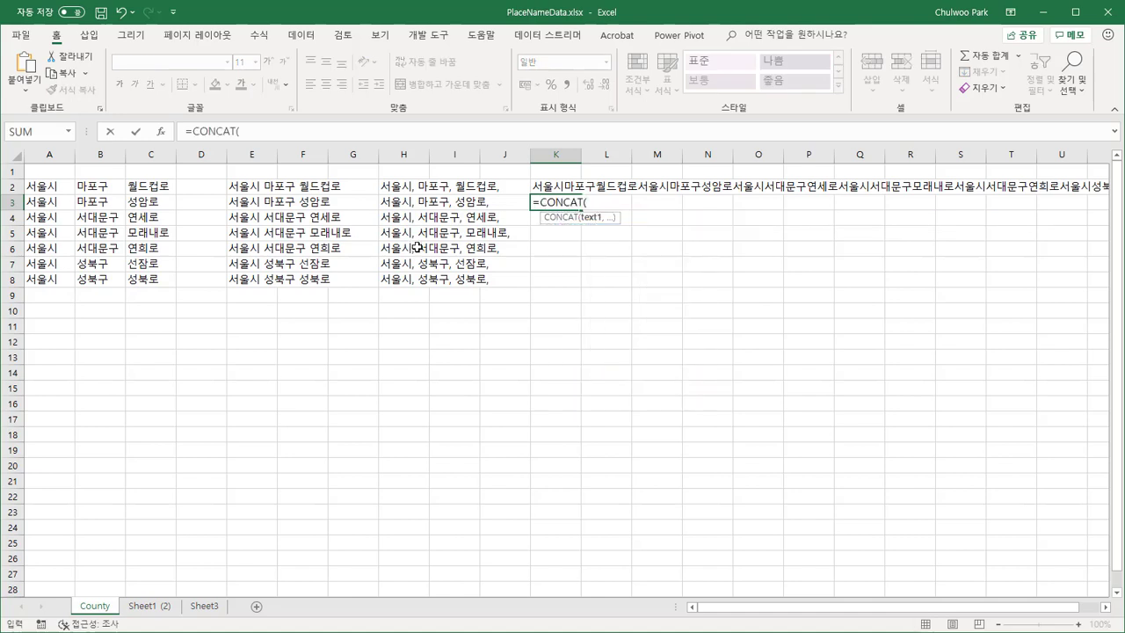
pyautogui.moveTo(56, 192); pyautogui.dragTo(148, 279)
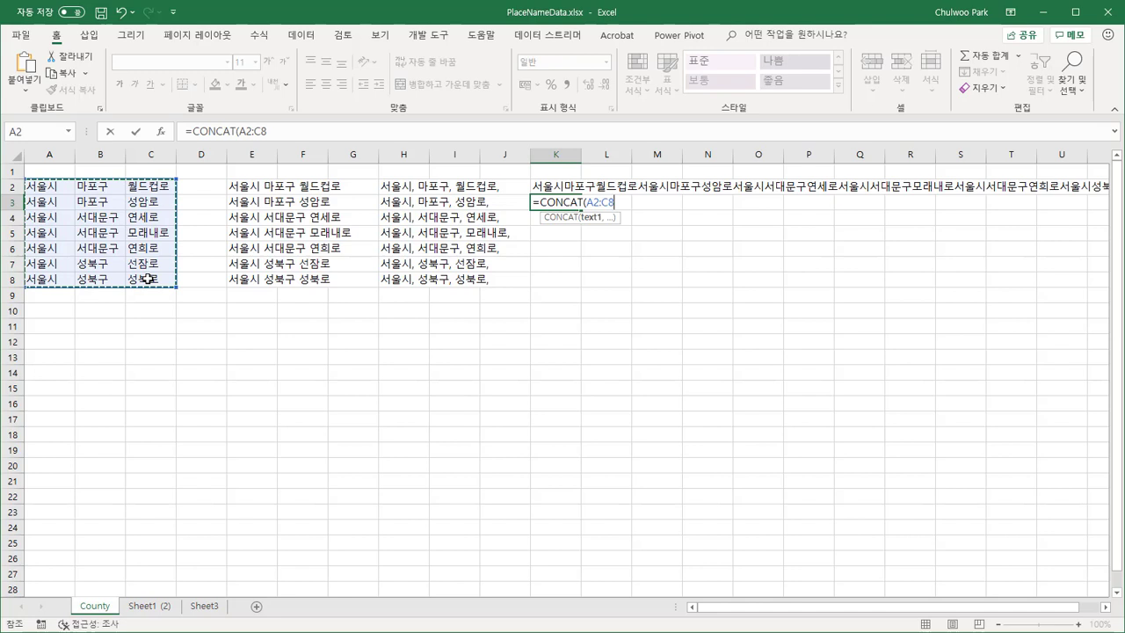
pyautogui.write('&" "')
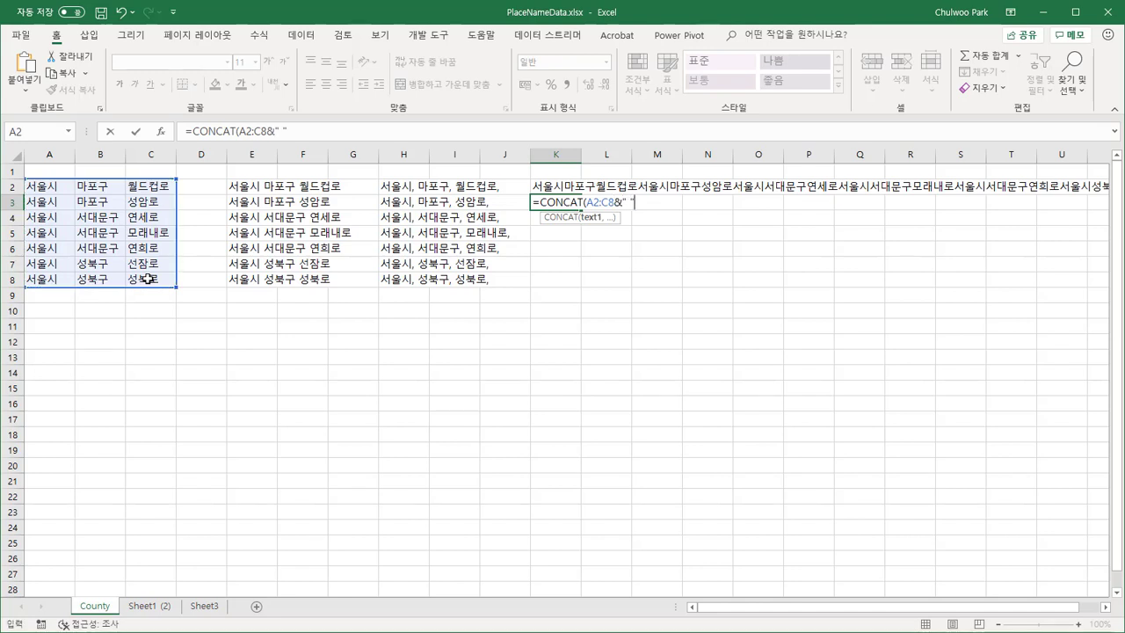
pyautogui.write(')')
pyautogui.press('Return')
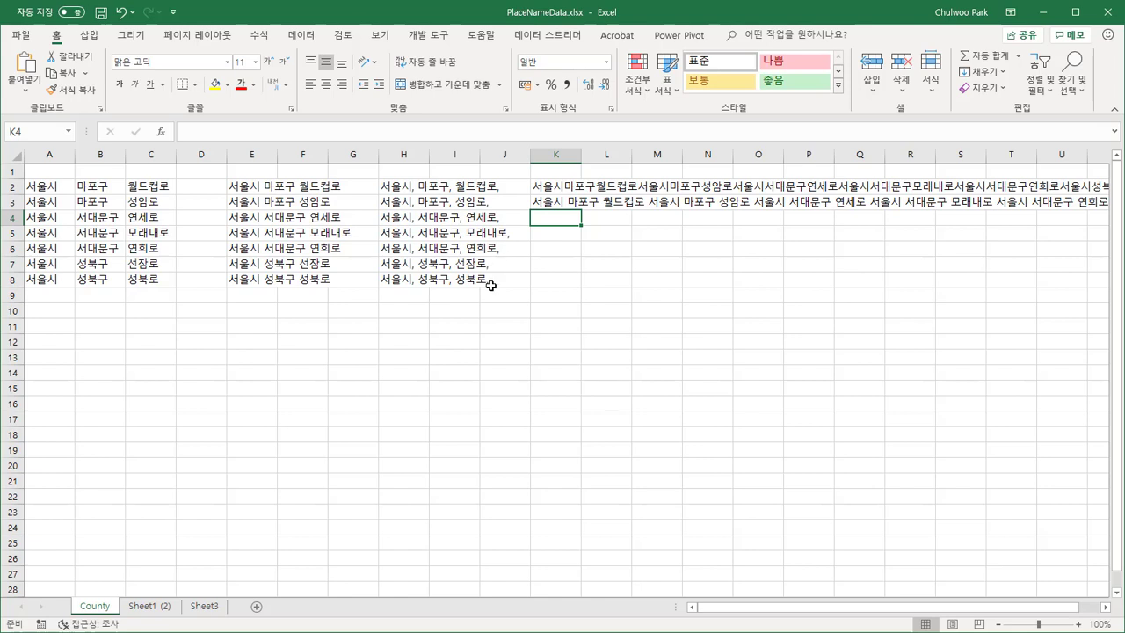
# Step: Move the road name 연희로 from C6 to C10, leaving C6 empty
pyautogui.click(549, 243)
pyautogui.click(554, 216)
pyautogui.click(163, 248)
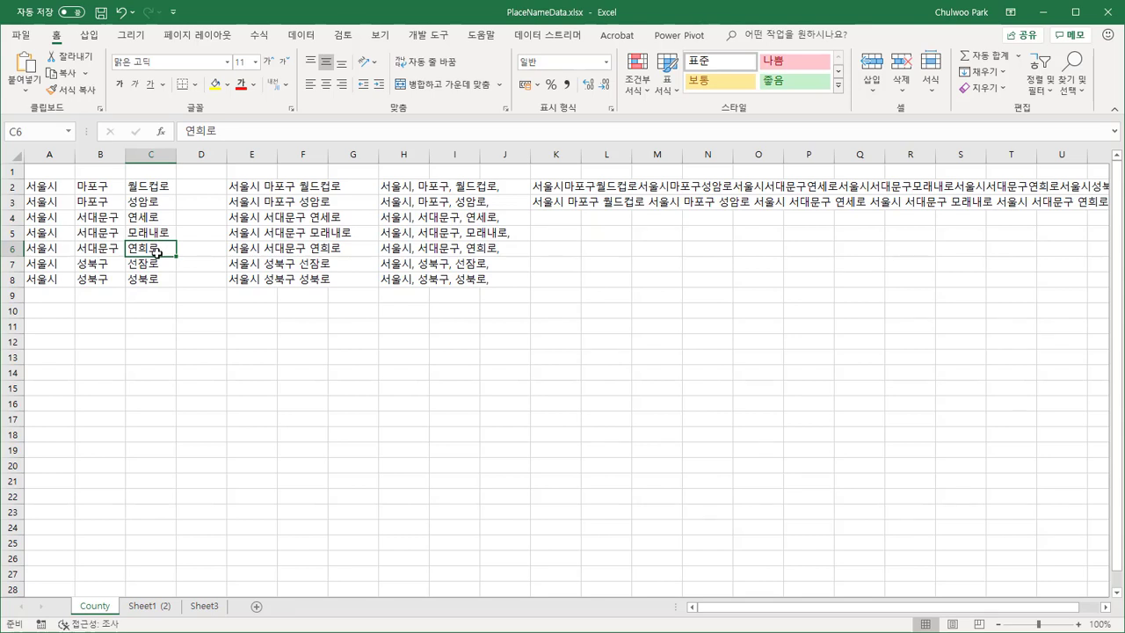
pyautogui.moveTo(157, 252); pyautogui.dragTo(156, 325)
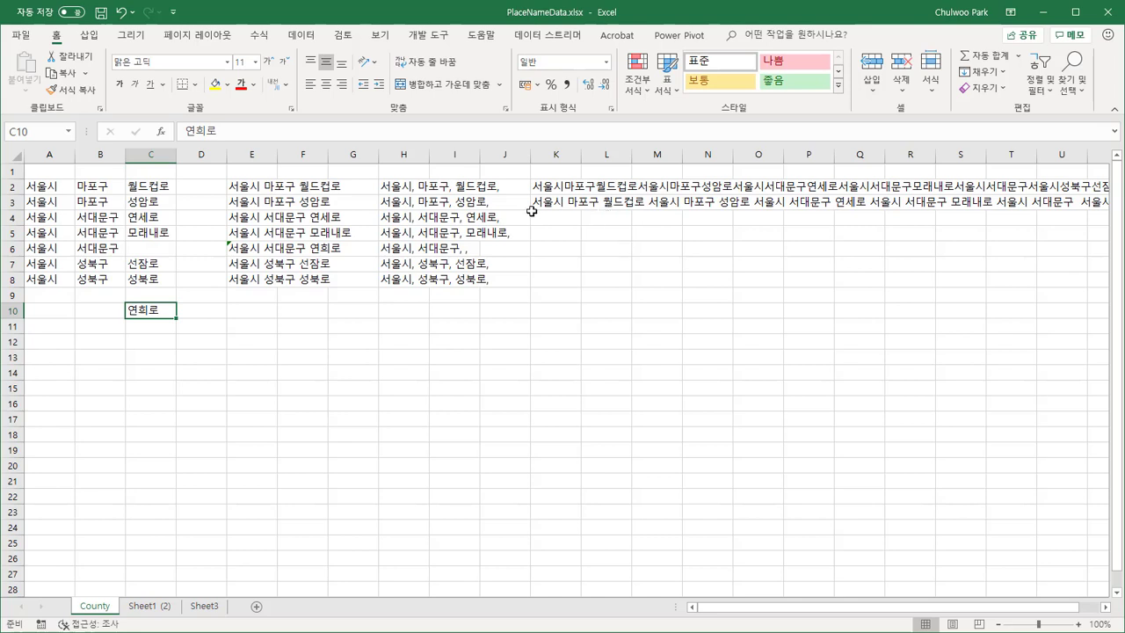
# Step: Enter =TEXTJOIN(", ",1,A2:C2) in E10 to join the first row with commas while ignoring empty cells
pyautogui.click(251, 316)
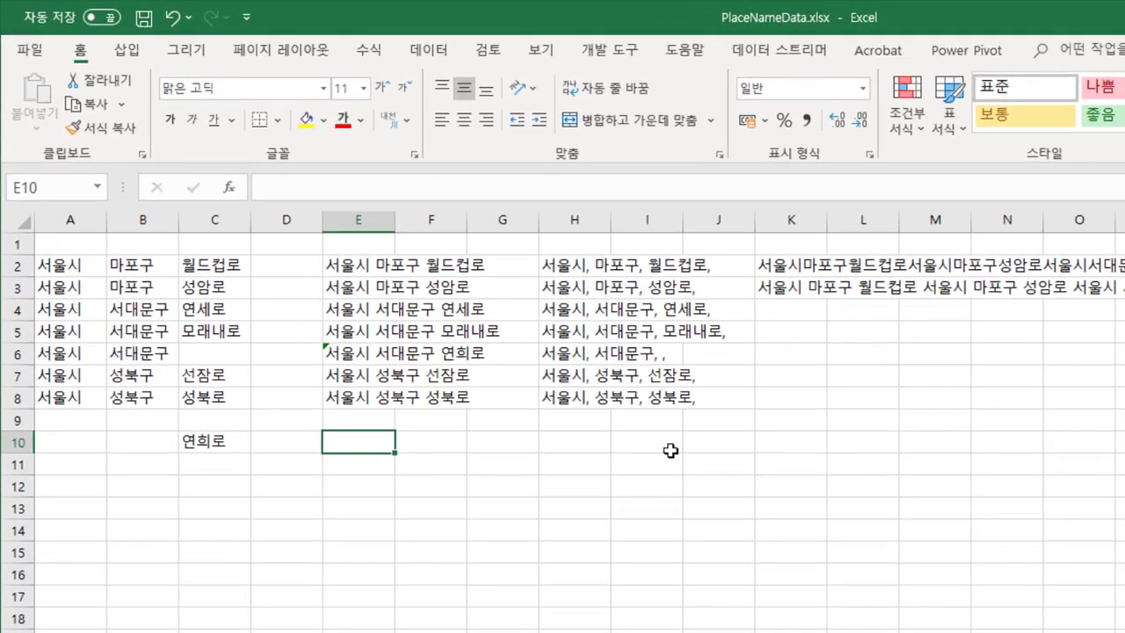
pyautogui.write('=te')
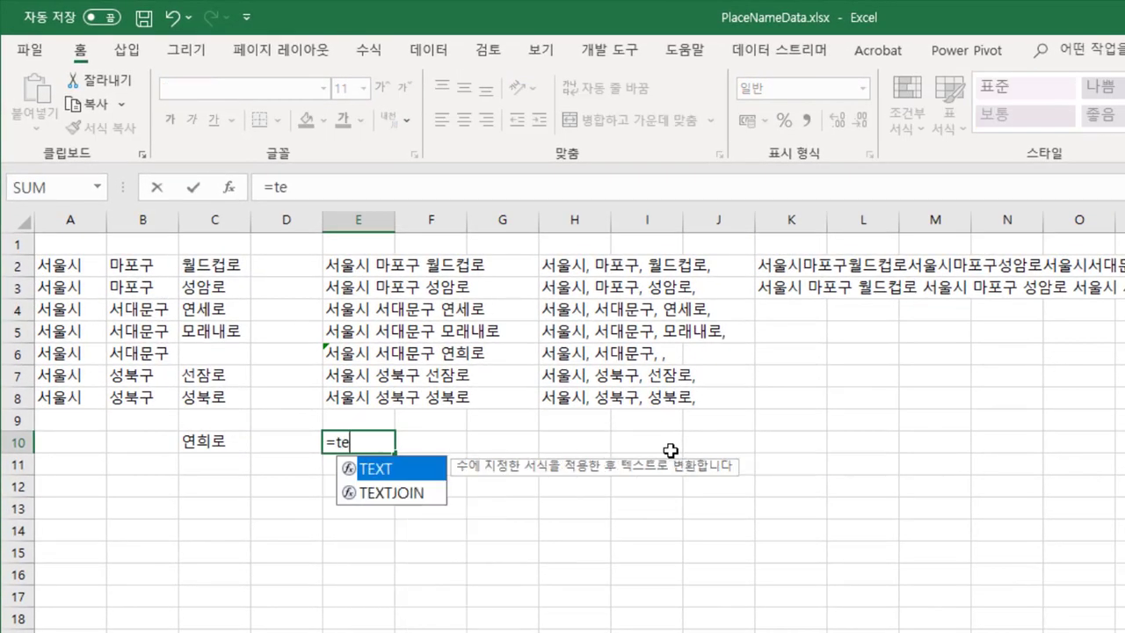
pyautogui.press('Down')
pyautogui.press('Tab')
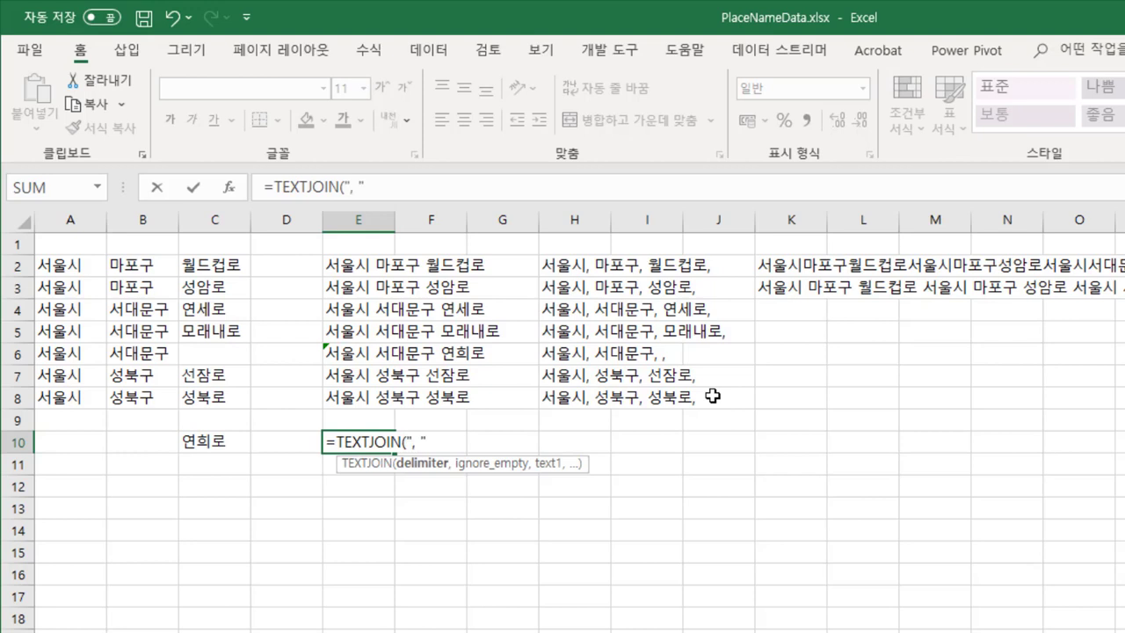
pyautogui.write(',')
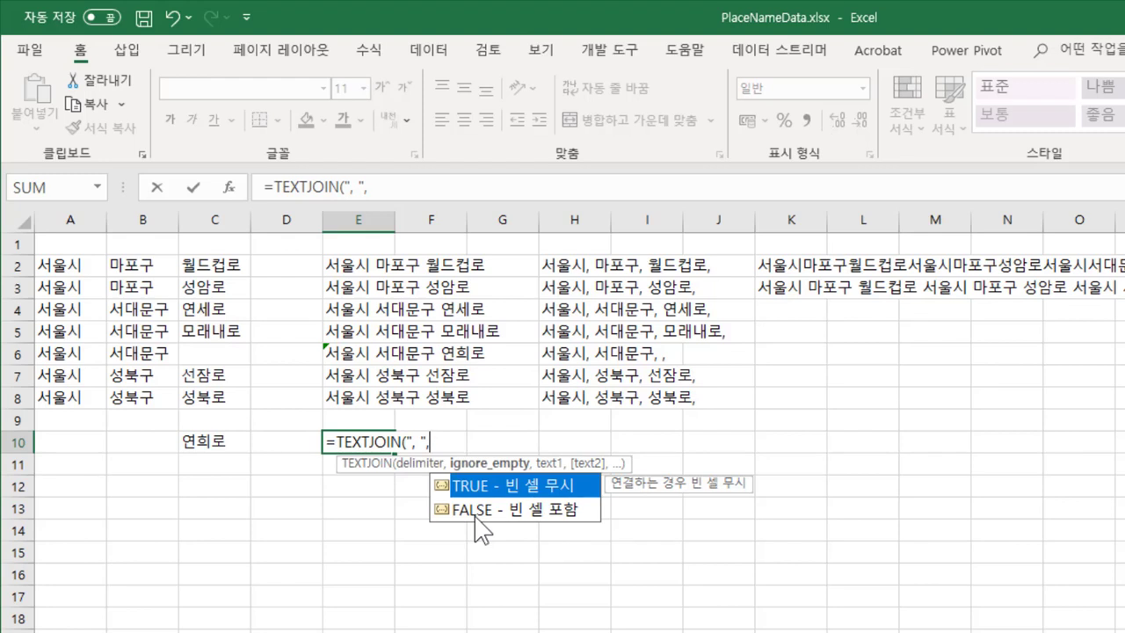
pyautogui.write('1,')
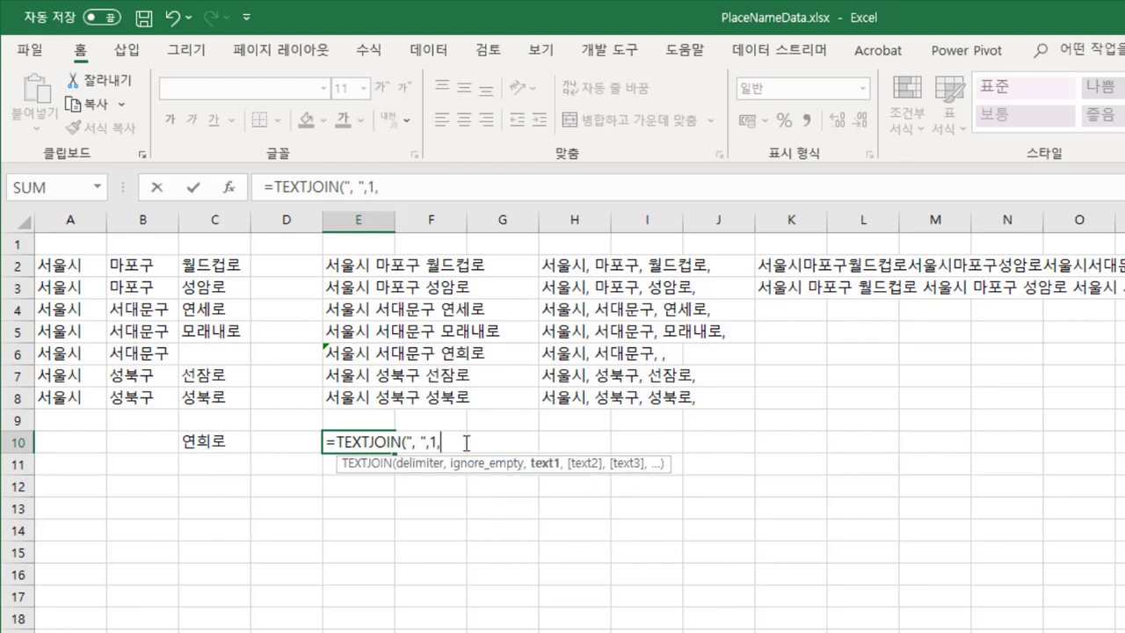
pyautogui.moveTo(50, 266); pyautogui.dragTo(216, 268)
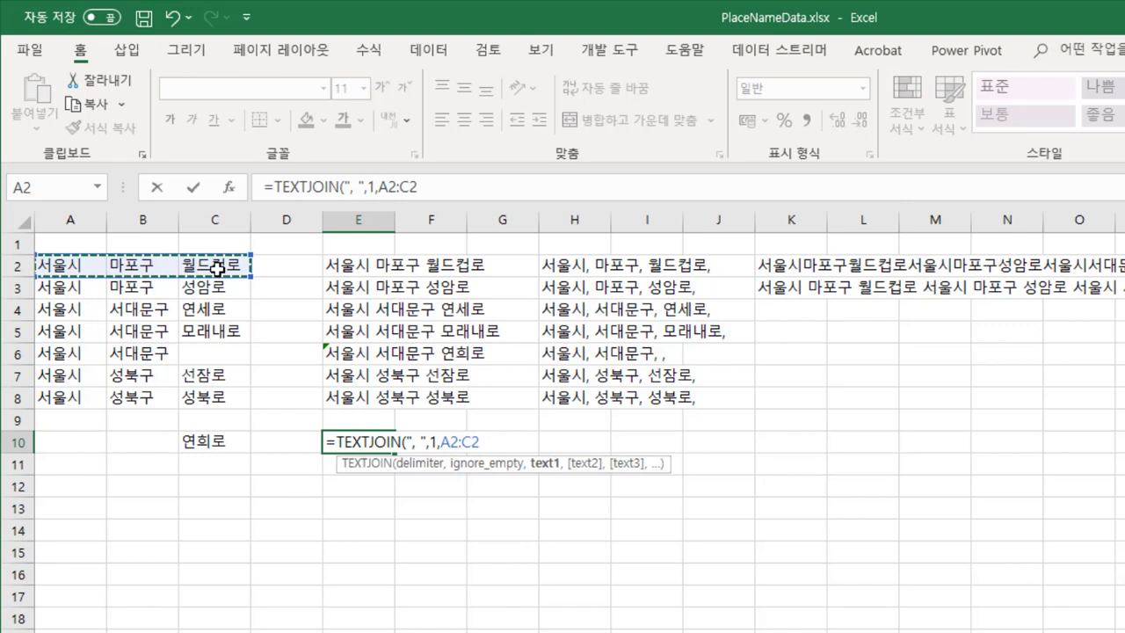
pyautogui.write(')')
pyautogui.press('Return')
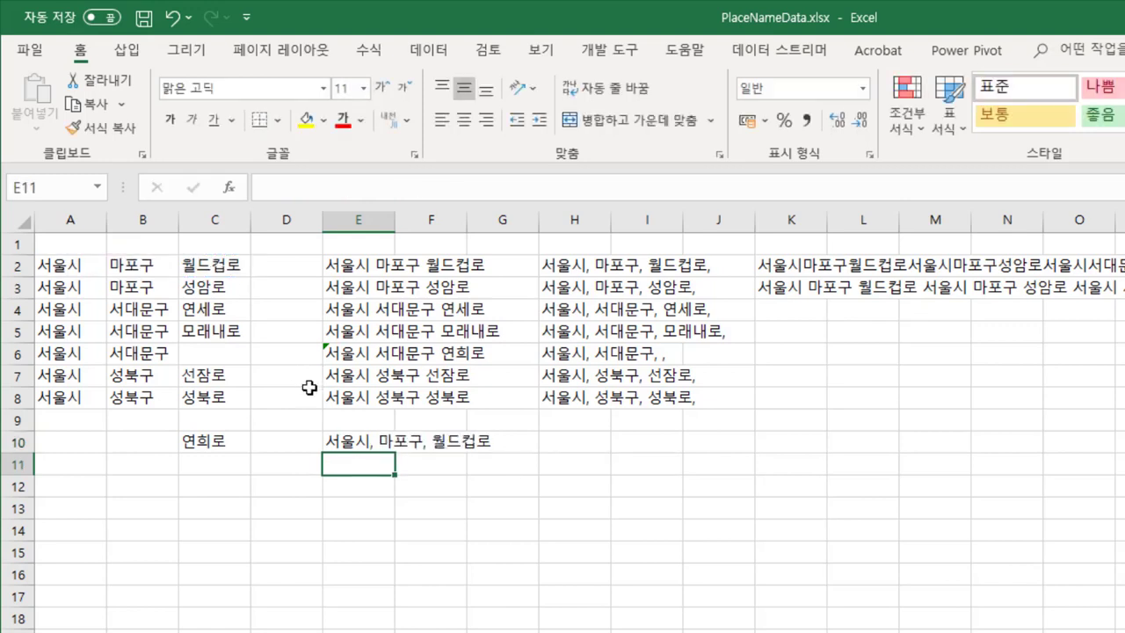
# Step: Fill the TEXTJOIN formula in E10 down through E16 and check the row with the missing road name
pyautogui.click(356, 439)
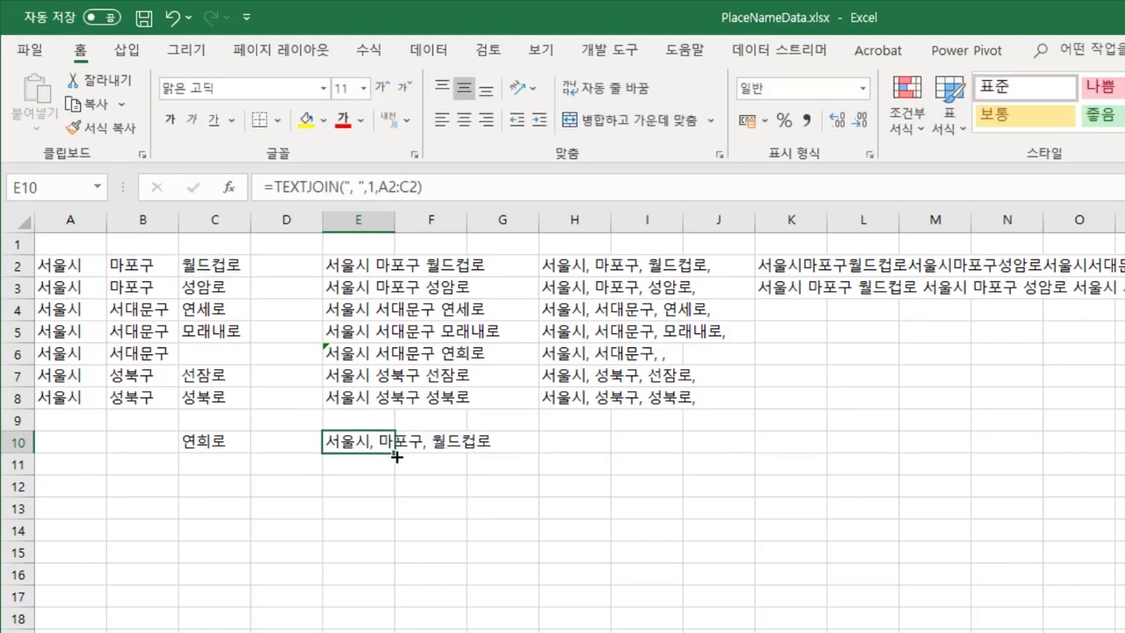
pyautogui.moveTo(396, 456); pyautogui.dragTo(410, 589)
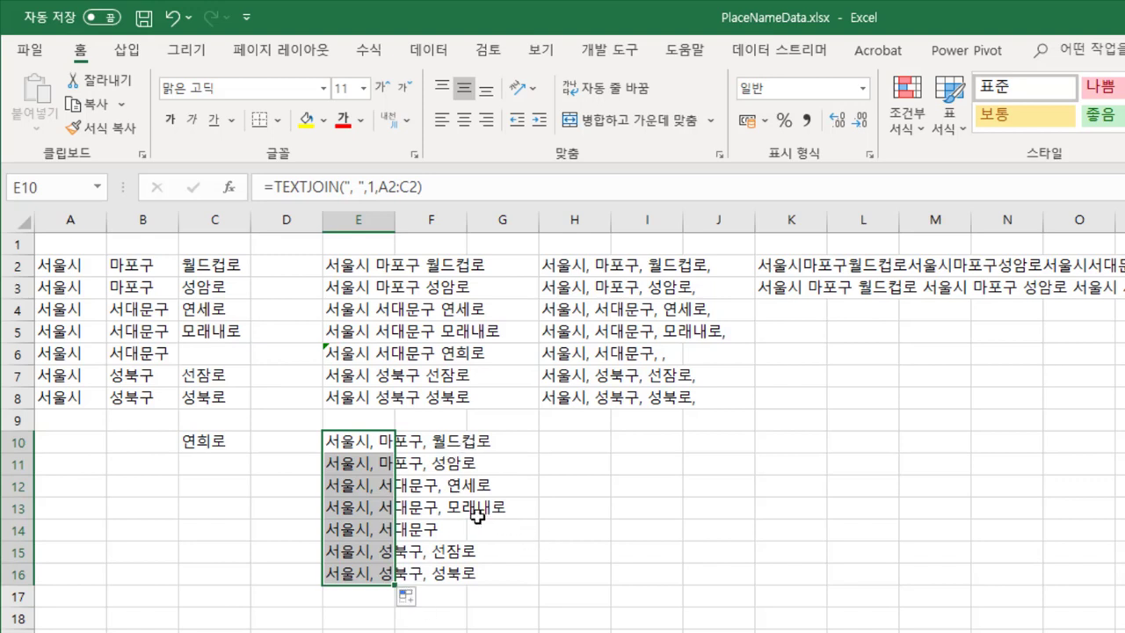
pyautogui.click(509, 442)
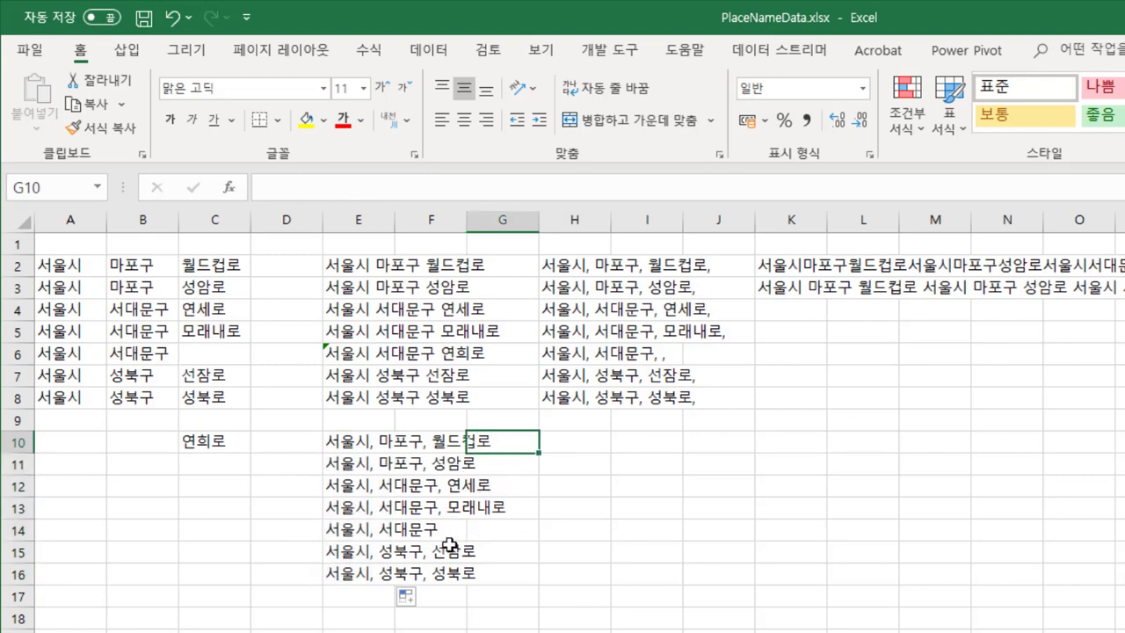
pyautogui.click(410, 531)
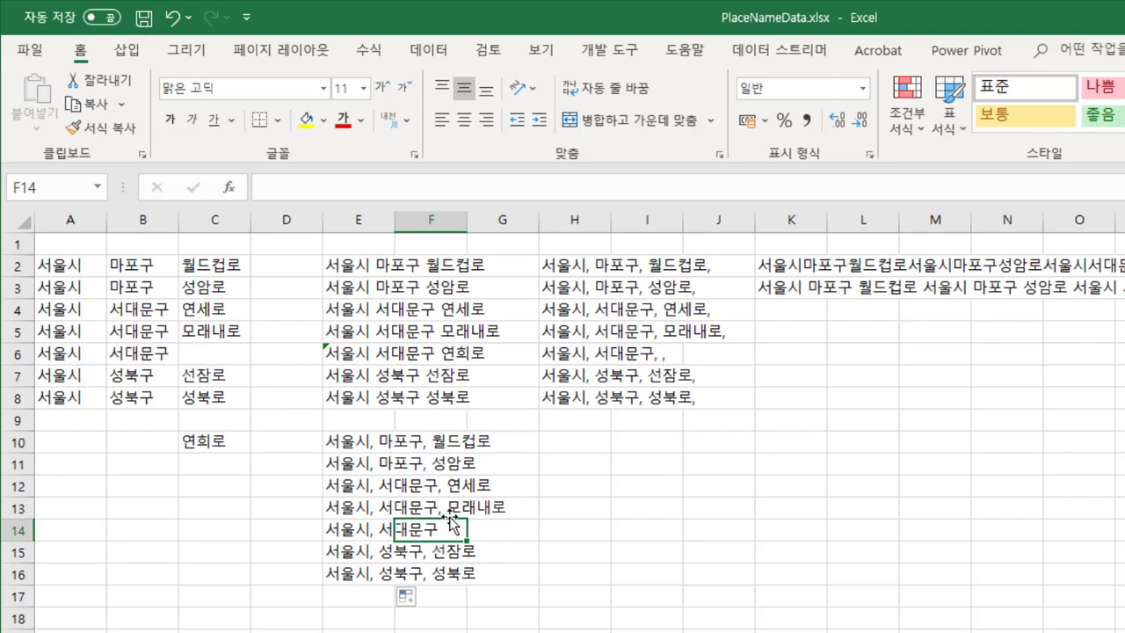
# Step: Move 연희로 from C10 back to C6 and review the TEXTJOIN results in E10:E16
pyautogui.click(226, 439)
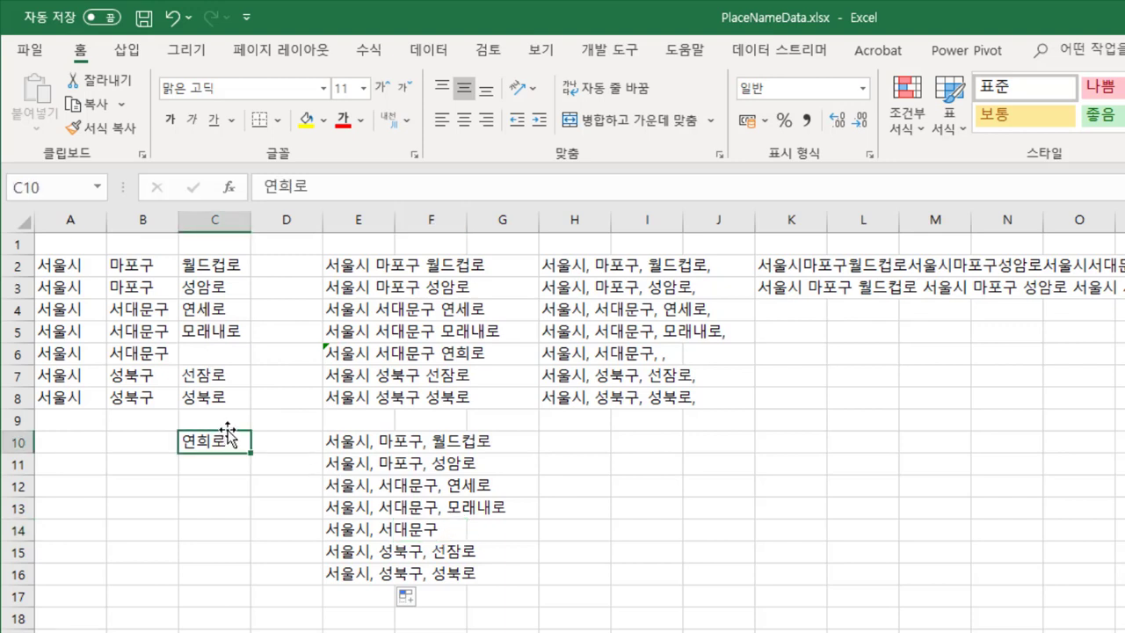
pyautogui.moveTo(235, 439); pyautogui.dragTo(238, 353)
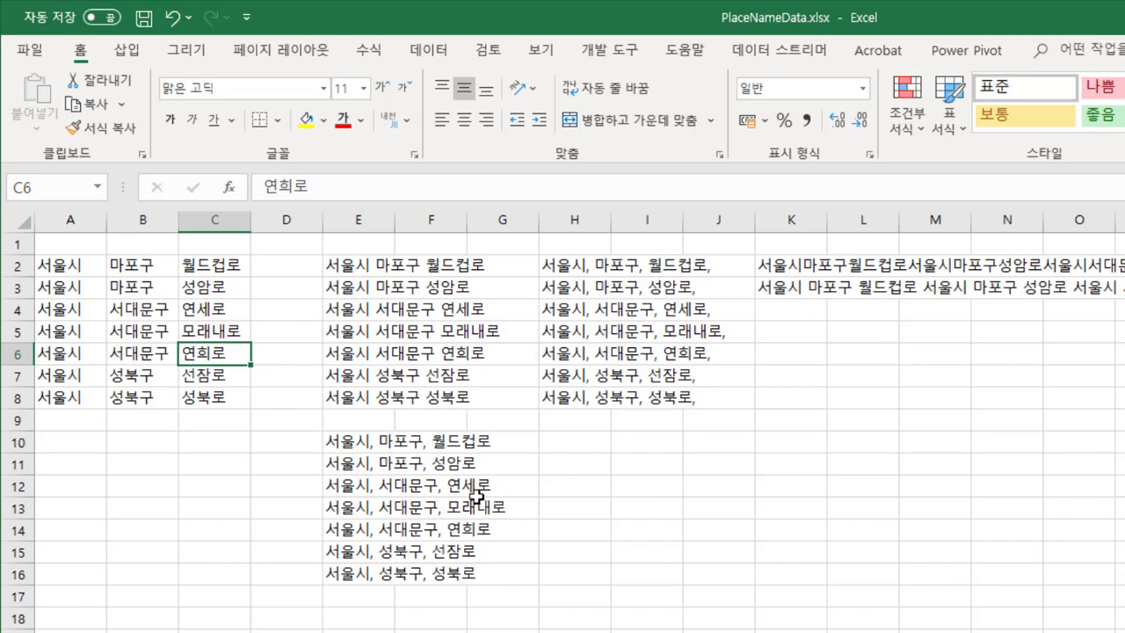
pyautogui.moveTo(348, 448); pyautogui.dragTo(439, 568)
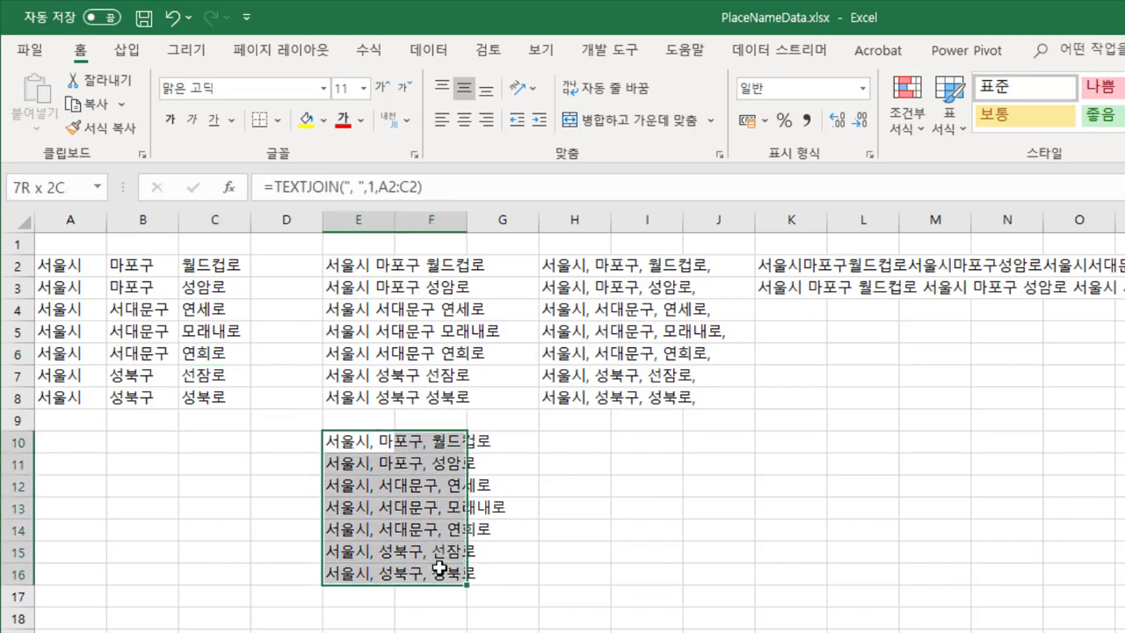
pyautogui.click(356, 444)
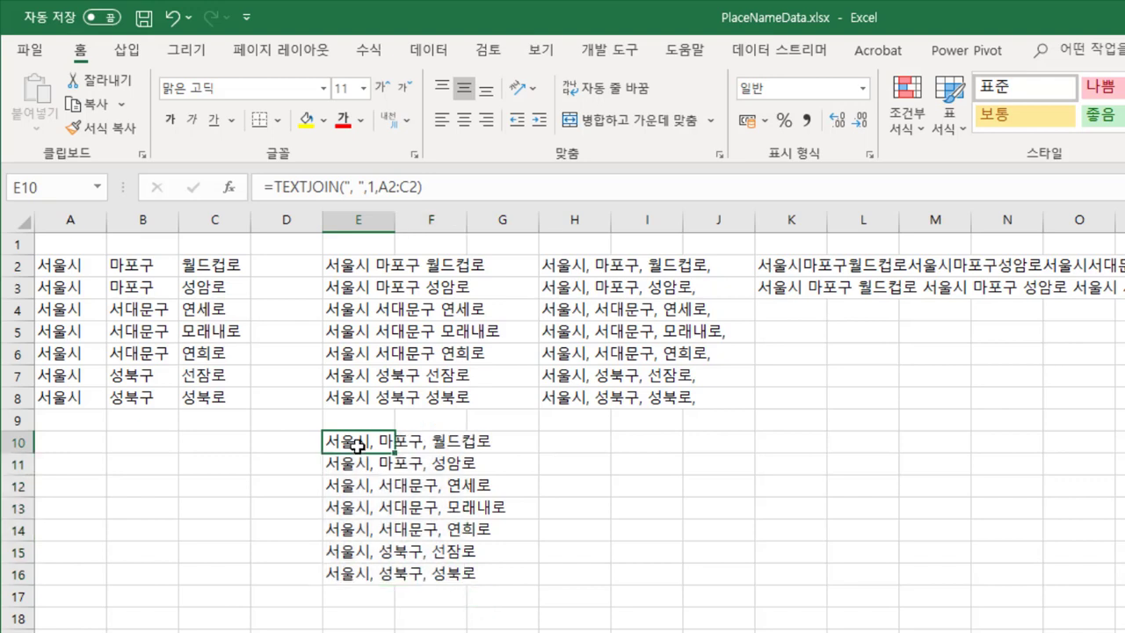
# Step: Enter =TEXTJOIN(,TRUE,C2:C8) in H10 to join all road names without a delimiter, ignoring empty cells
pyautogui.click(572, 445)
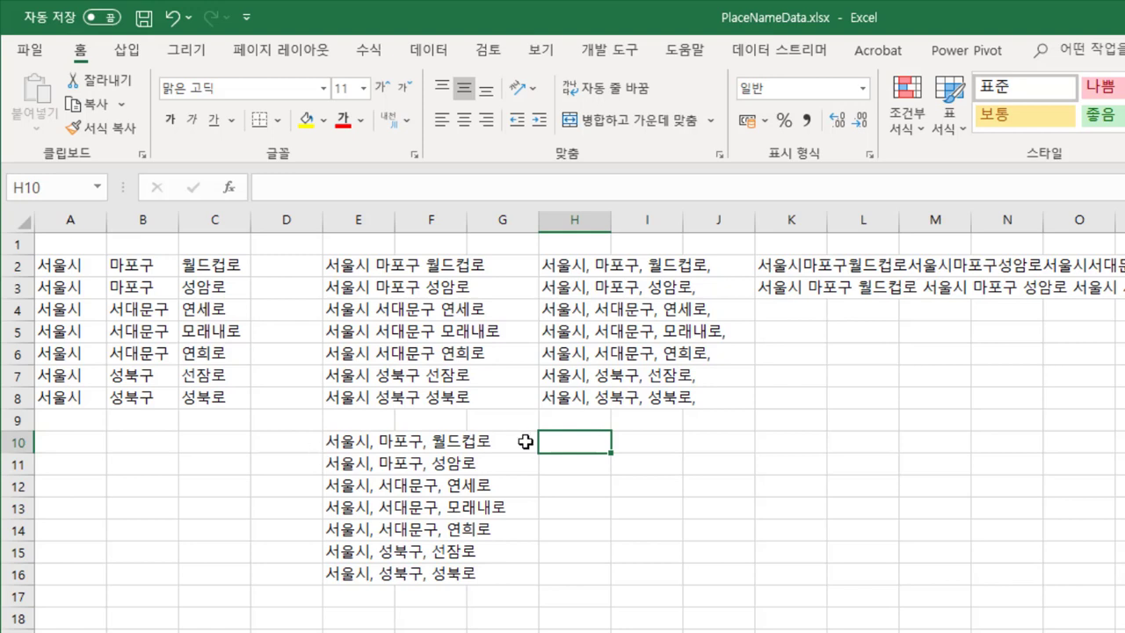
pyautogui.write('=te')
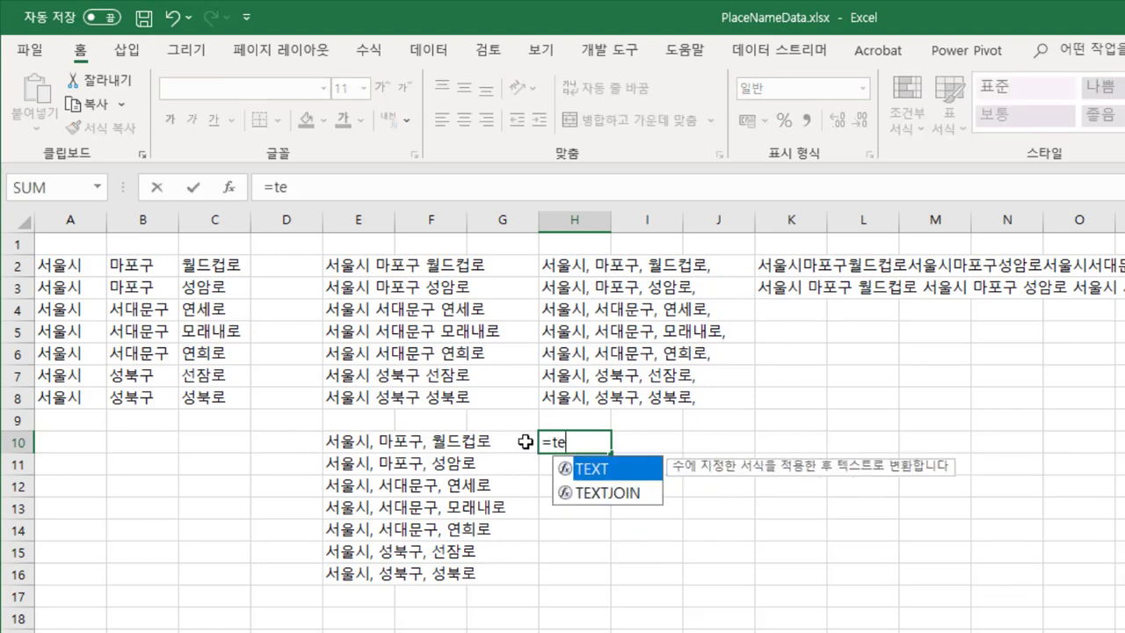
pyautogui.press('Down')
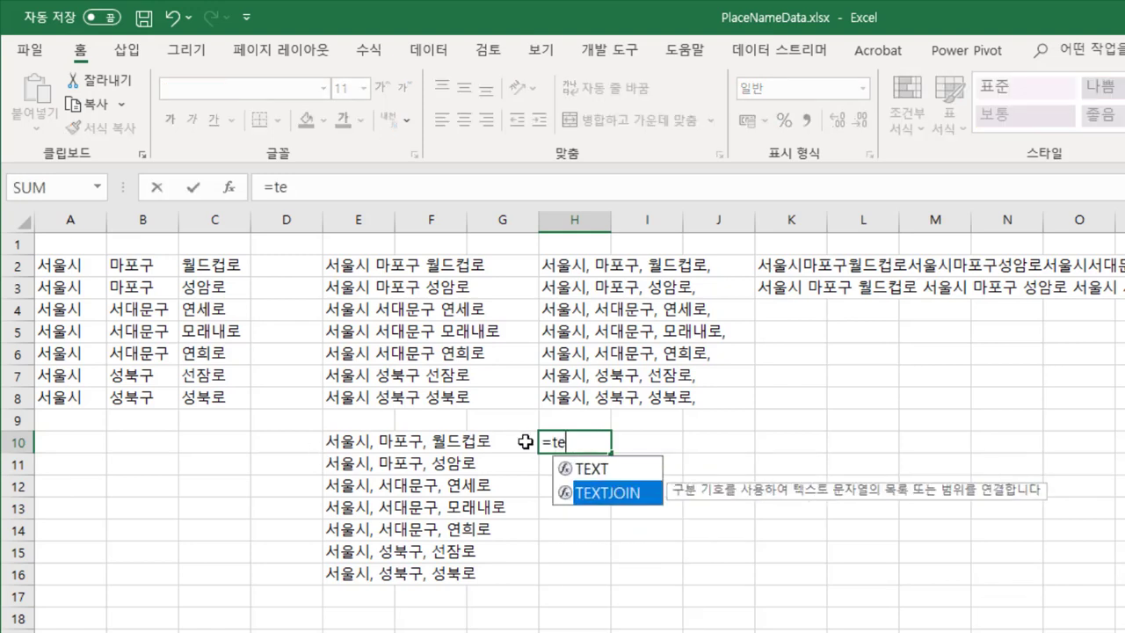
pyautogui.press('Tab')
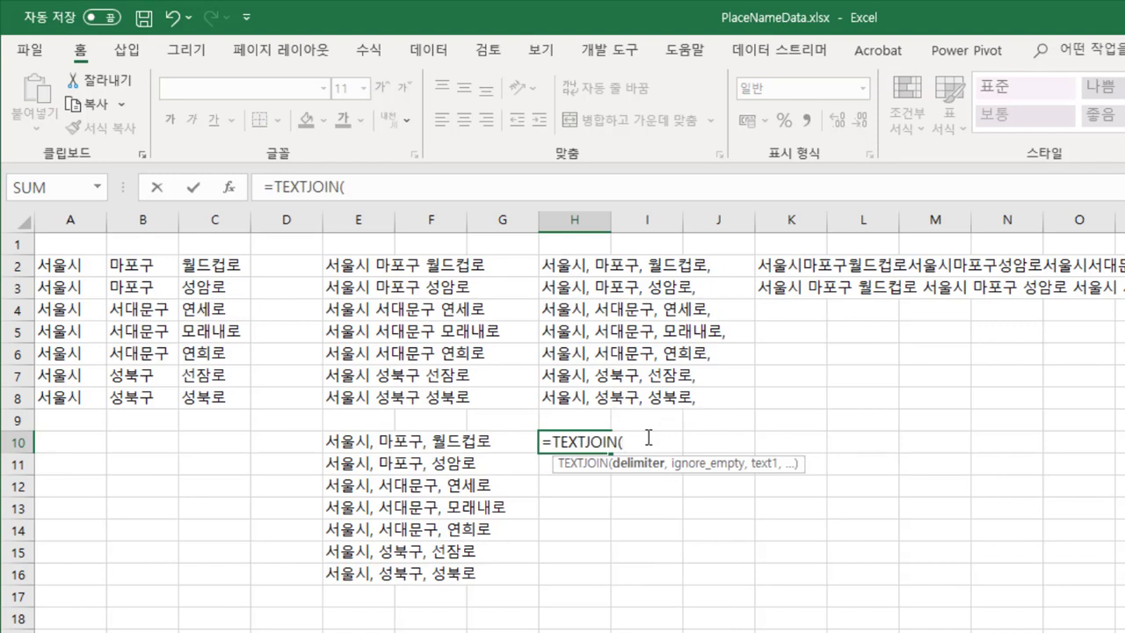
pyautogui.write(',')
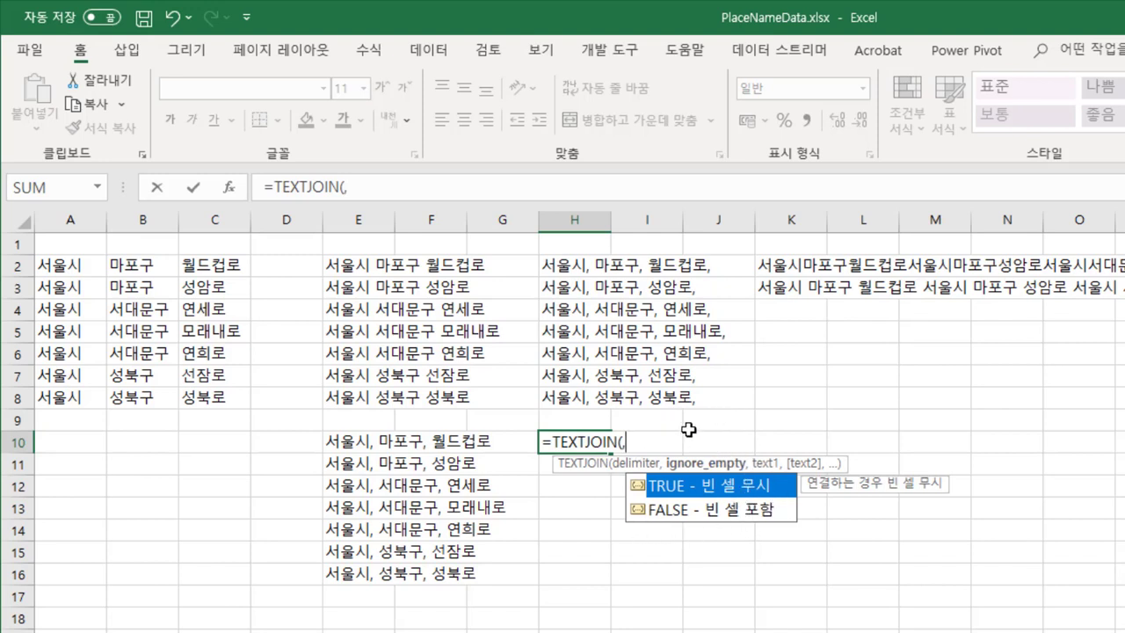
pyautogui.doubleClick(697, 478)
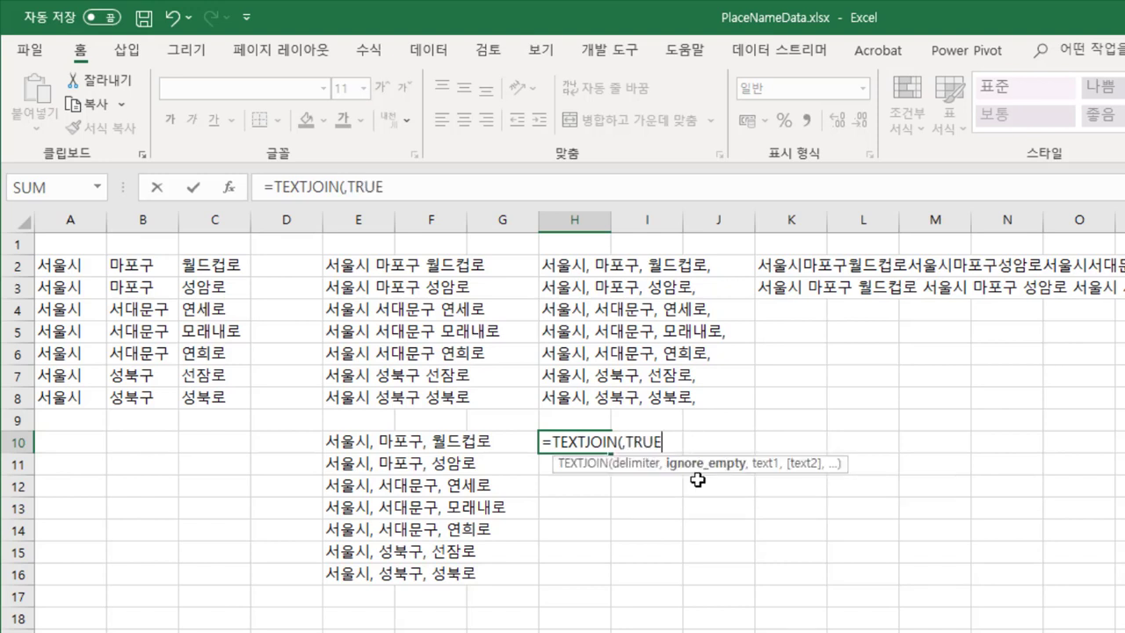
pyautogui.write(',')
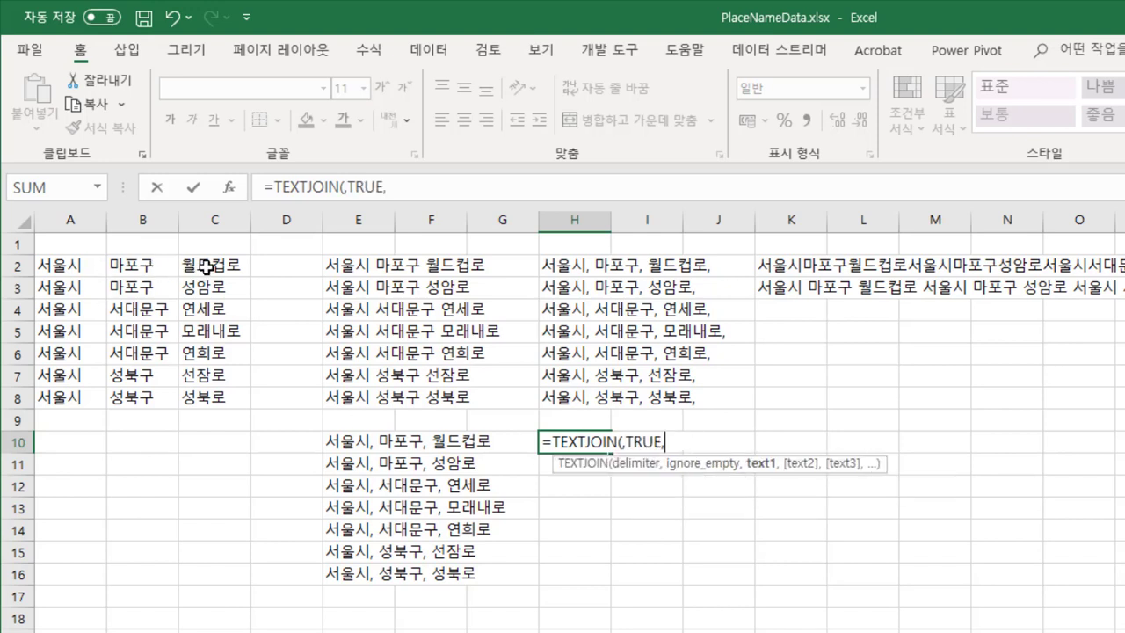
pyautogui.moveTo(206, 267); pyautogui.dragTo(212, 396)
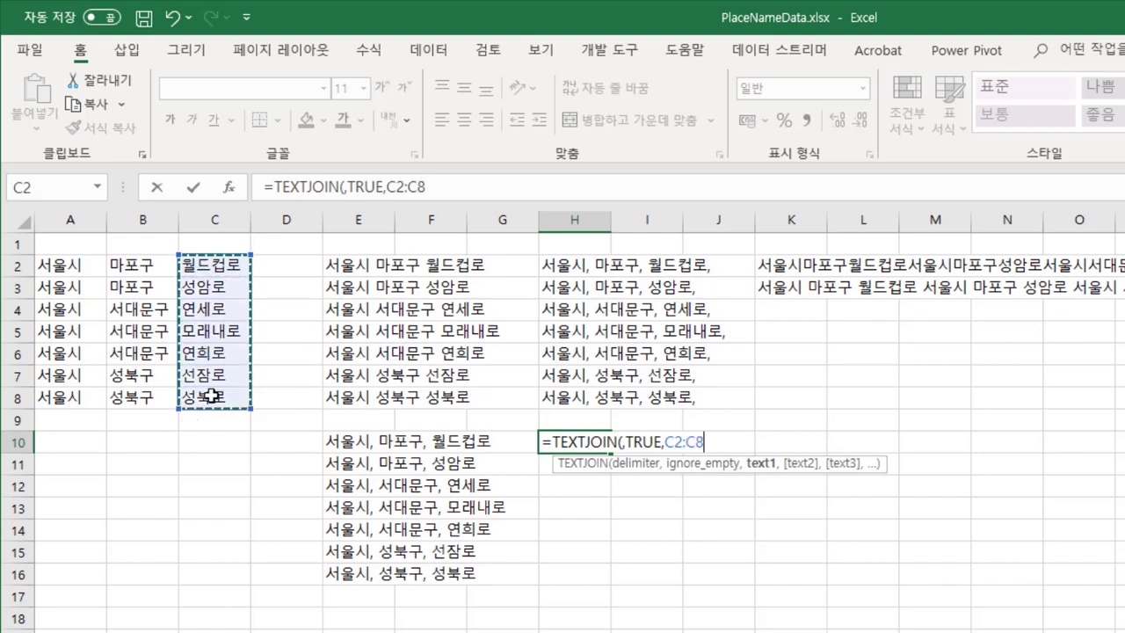
pyautogui.write(')')
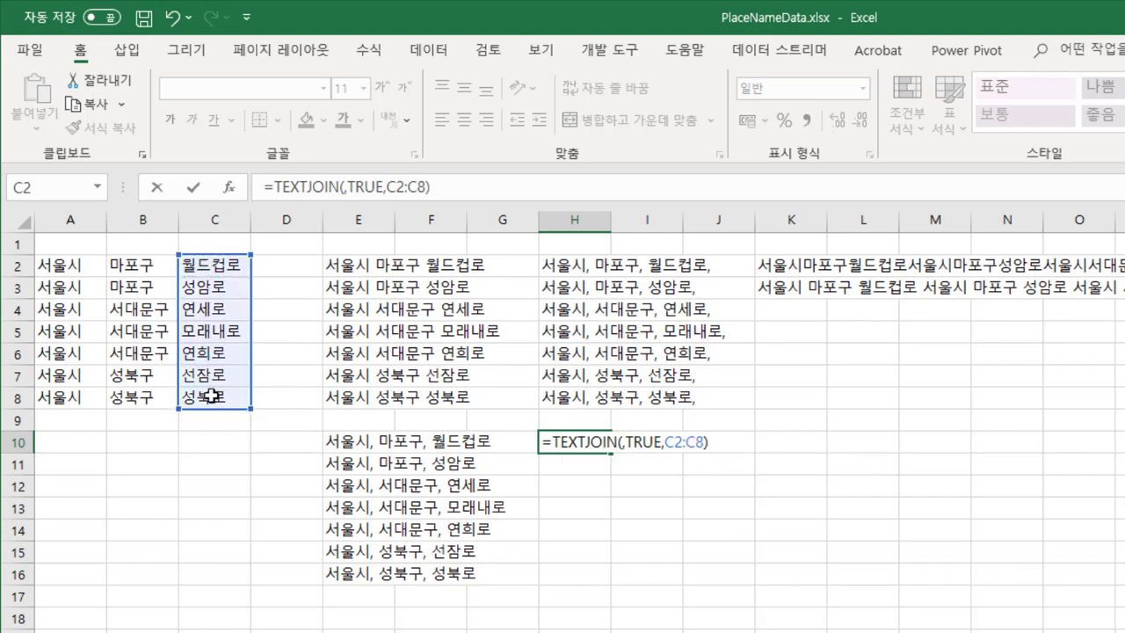
pyautogui.press('Return')
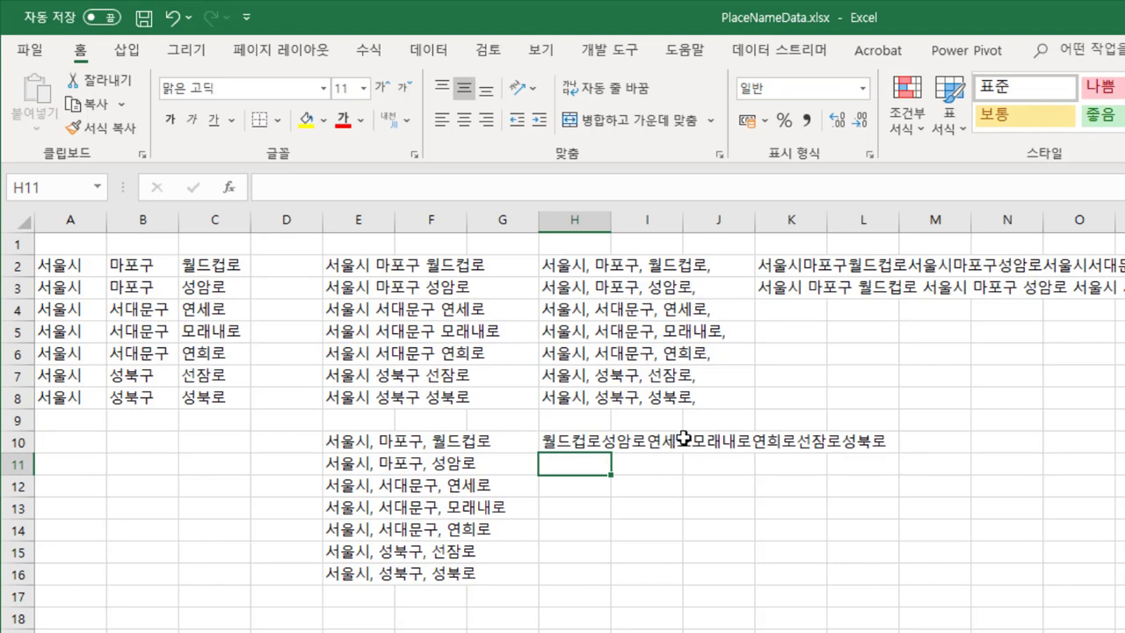
# Step: Make the range in the H10 TEXTJOIN formula absolute as $C$2:$C$8
pyautogui.click(589, 446)
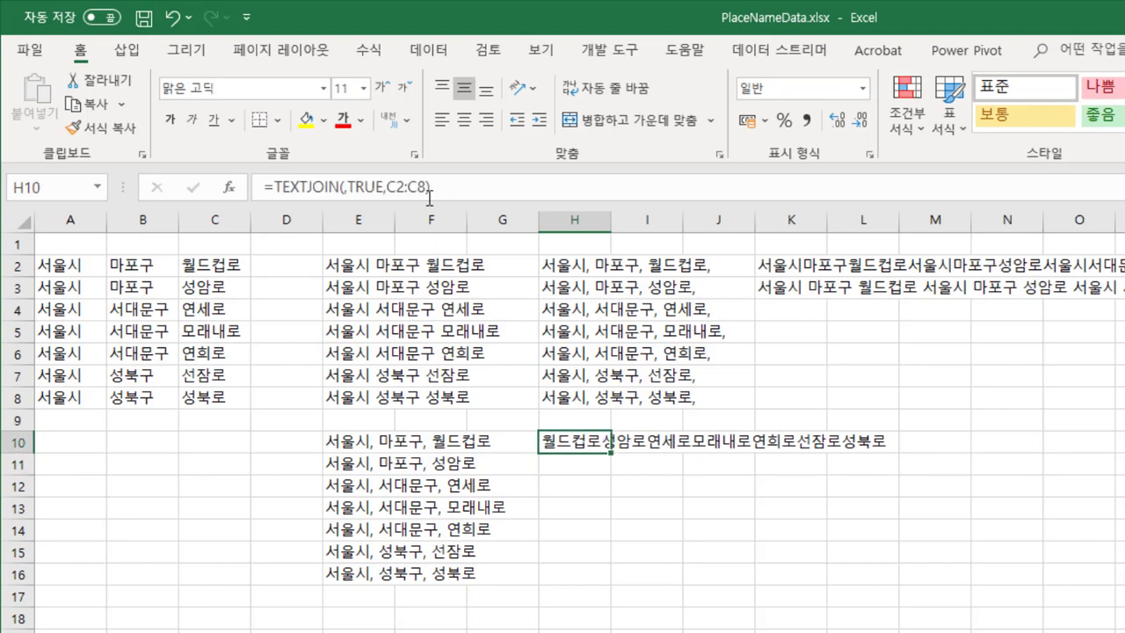
pyautogui.click(395, 187)
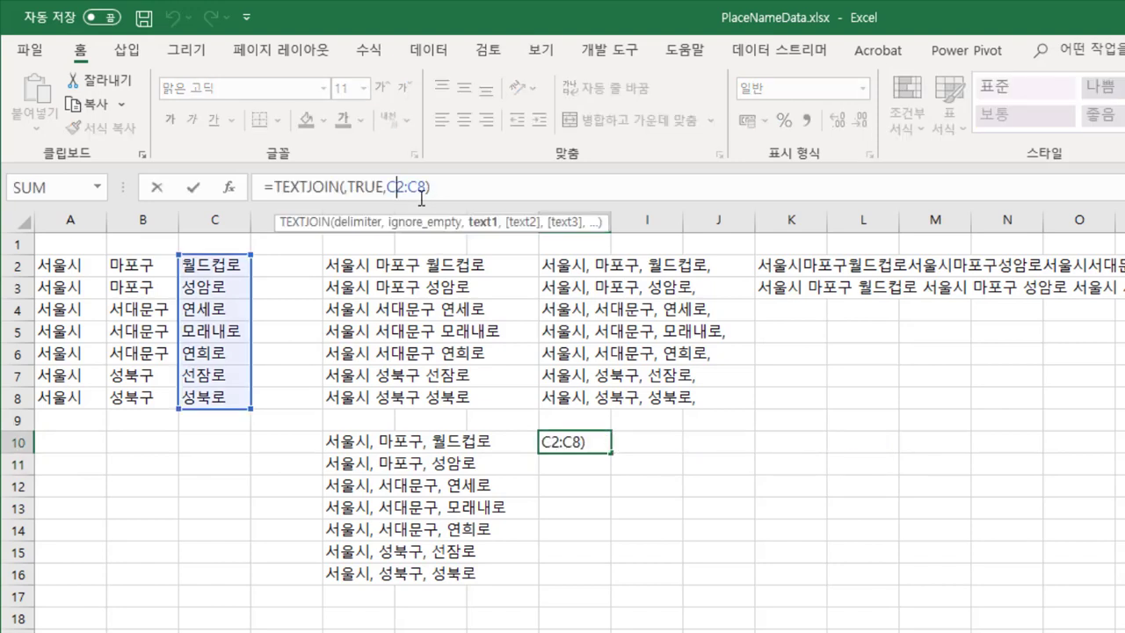
pyautogui.press('F4')
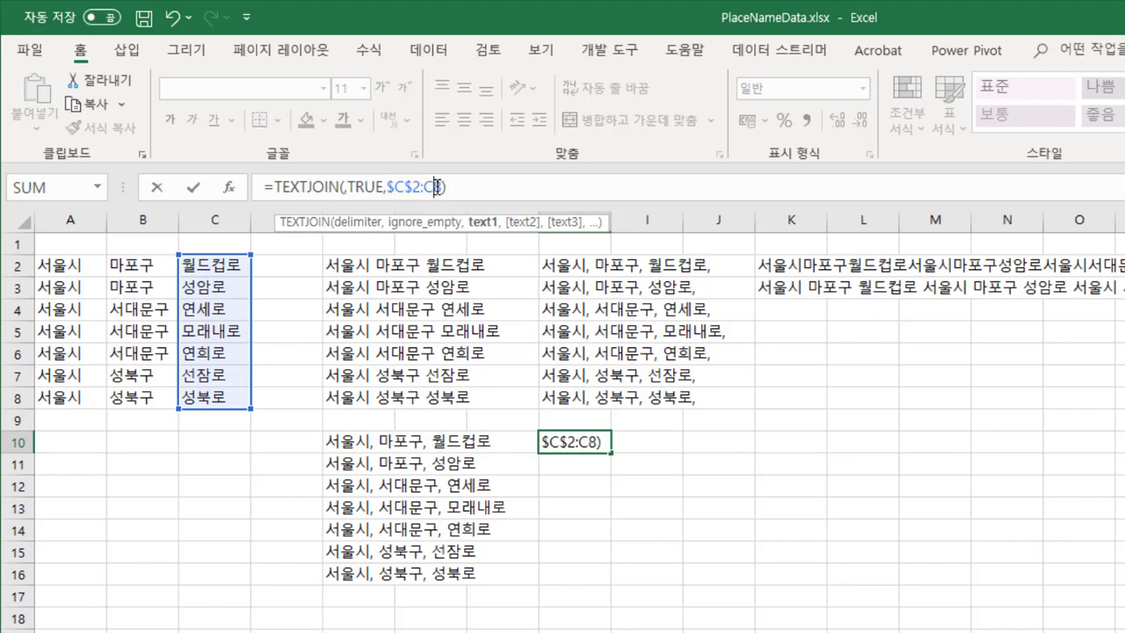
pyautogui.click(437, 188)
pyautogui.press('F4')
pyautogui.press('Return')
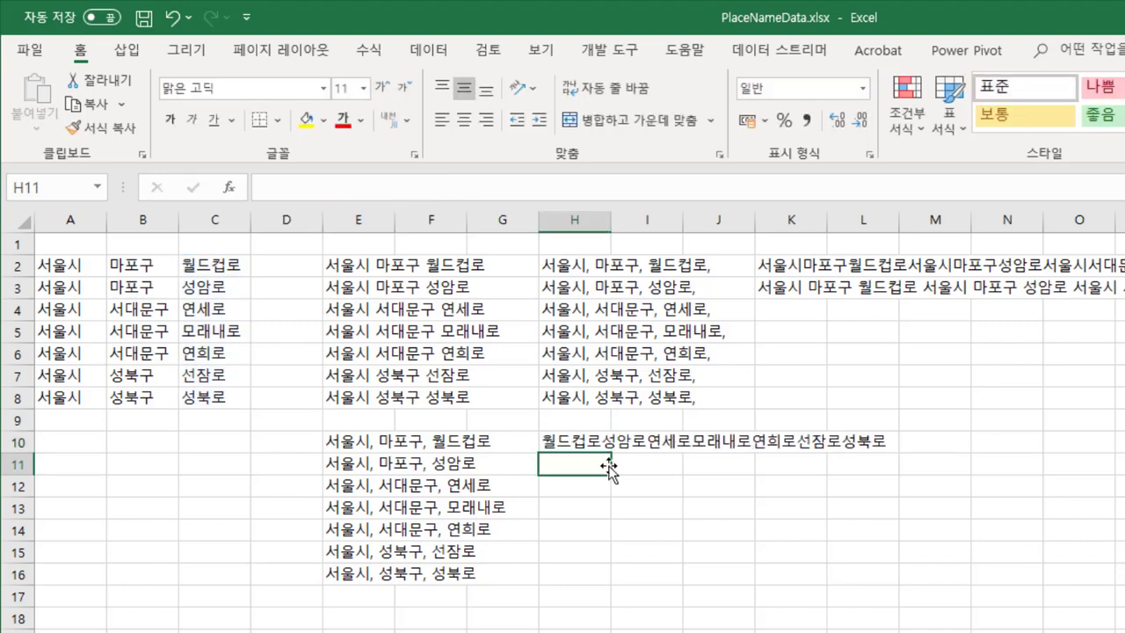
# Step: Copy the H10 formula down to H11 and add a space " " as its delimiter
pyautogui.click(583, 442)
pyautogui.moveTo(614, 451); pyautogui.dragTo(597, 478)
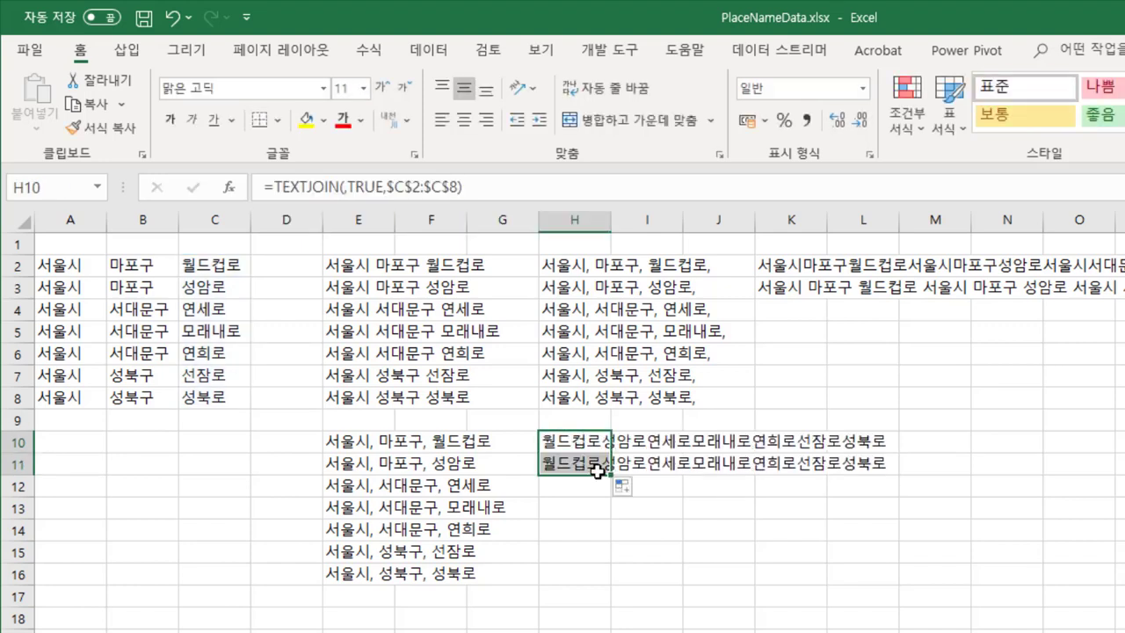
pyautogui.doubleClick(587, 463)
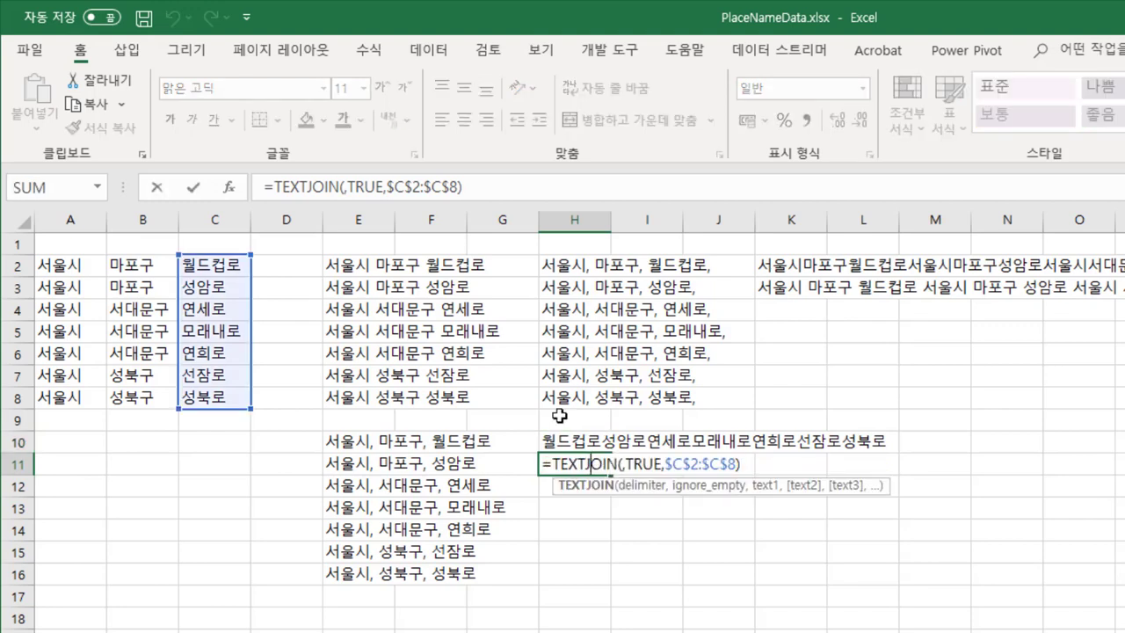
pyautogui.click(624, 463)
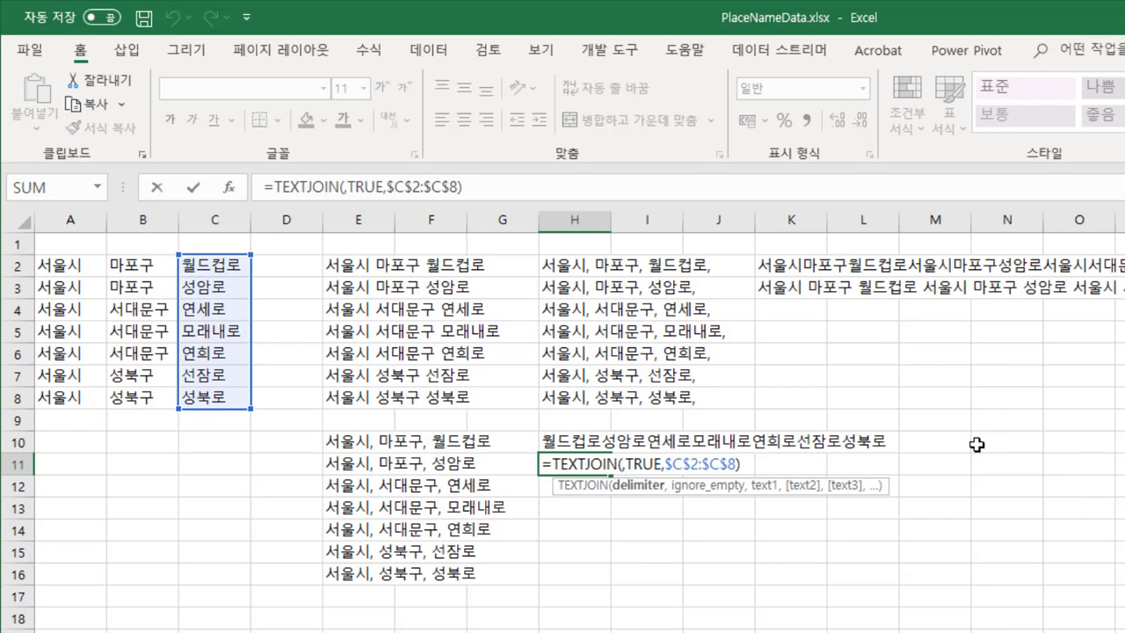
pyautogui.write('" "')
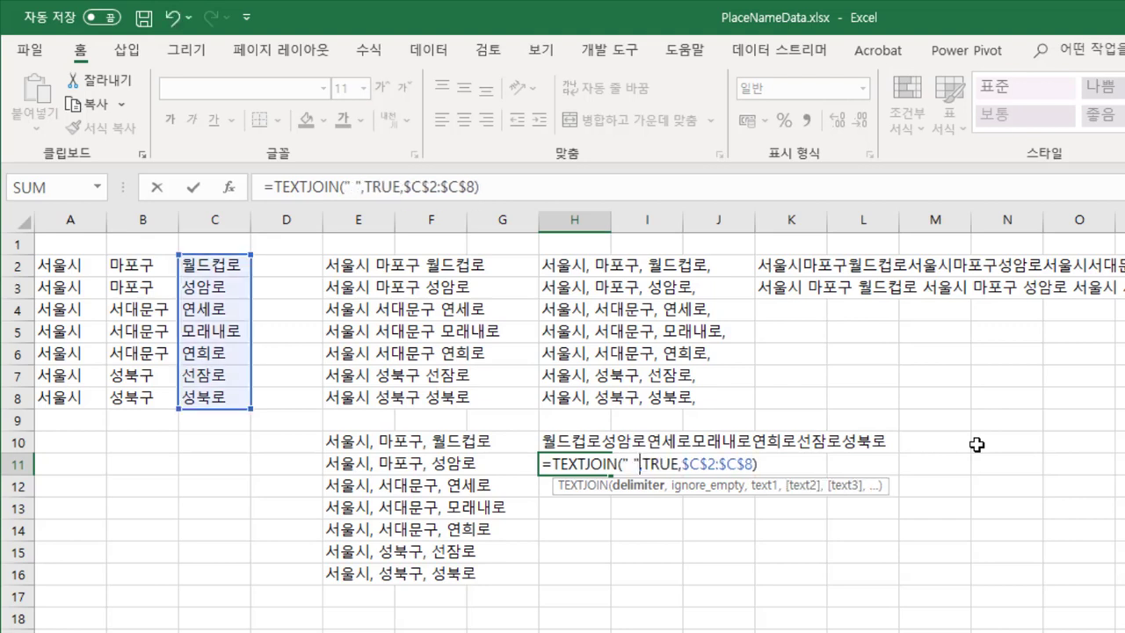
pyautogui.press('Return')
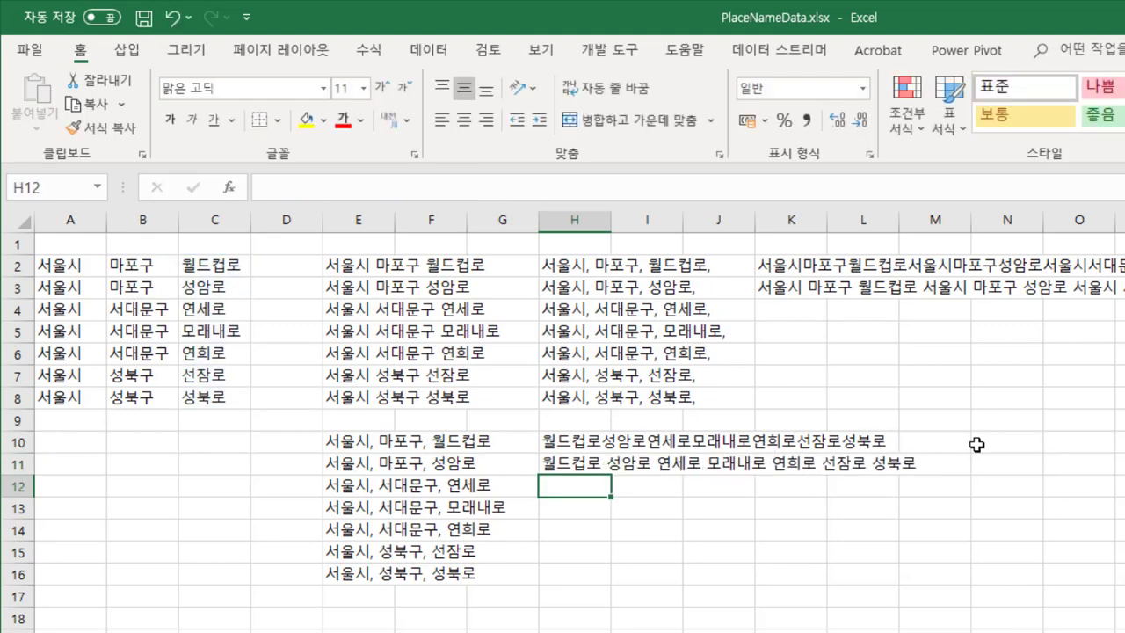
# Step: Change the delimiter in the H11 TEXTJOIN formula to a comma followed by a space
pyautogui.click(583, 468)
pyautogui.doubleClick(583, 467)
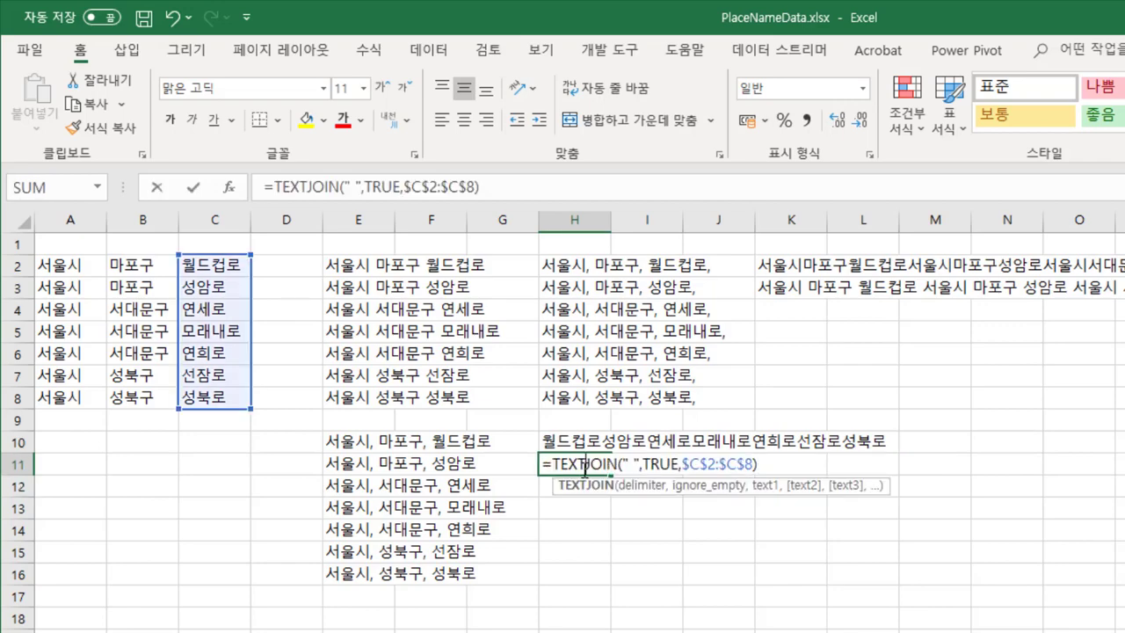
pyautogui.click(629, 463)
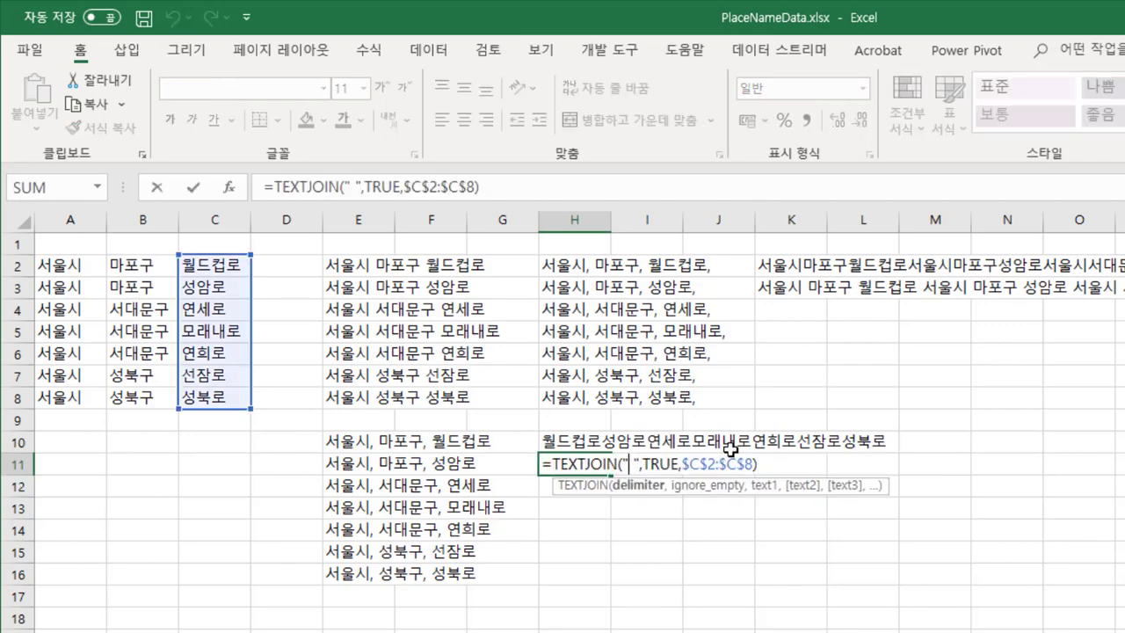
pyautogui.write(',')
pyautogui.press('Return')
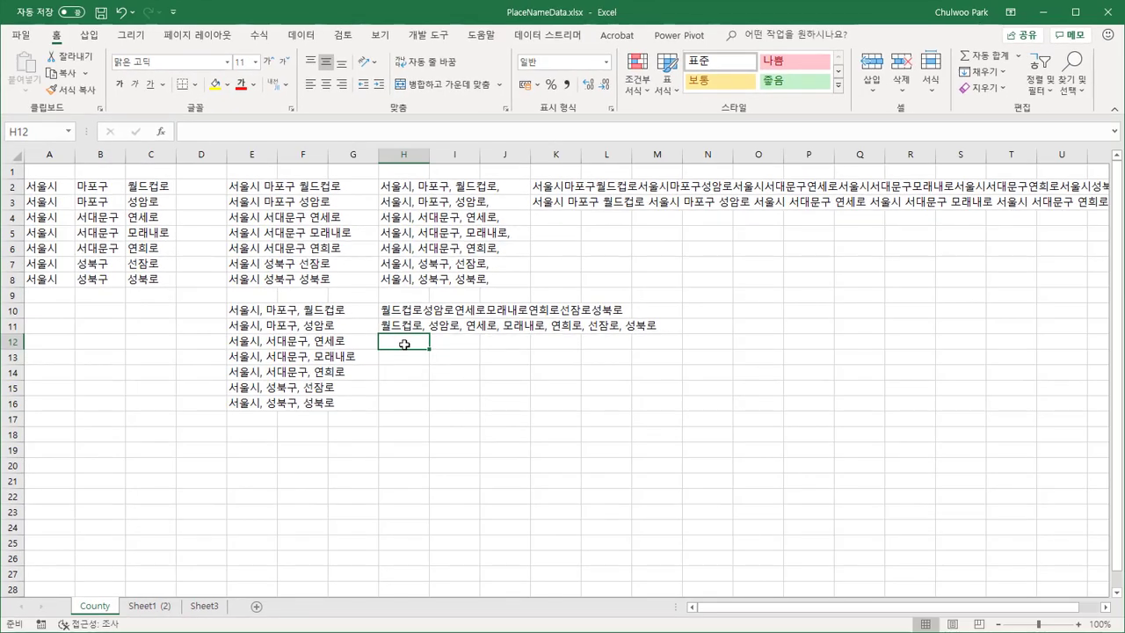
# Step: Enter =TEXTJOIN(" ",TRUE,A2:C8) in H12 to join the whole address table with spaces, and check the joined text
pyautogui.write('=te')
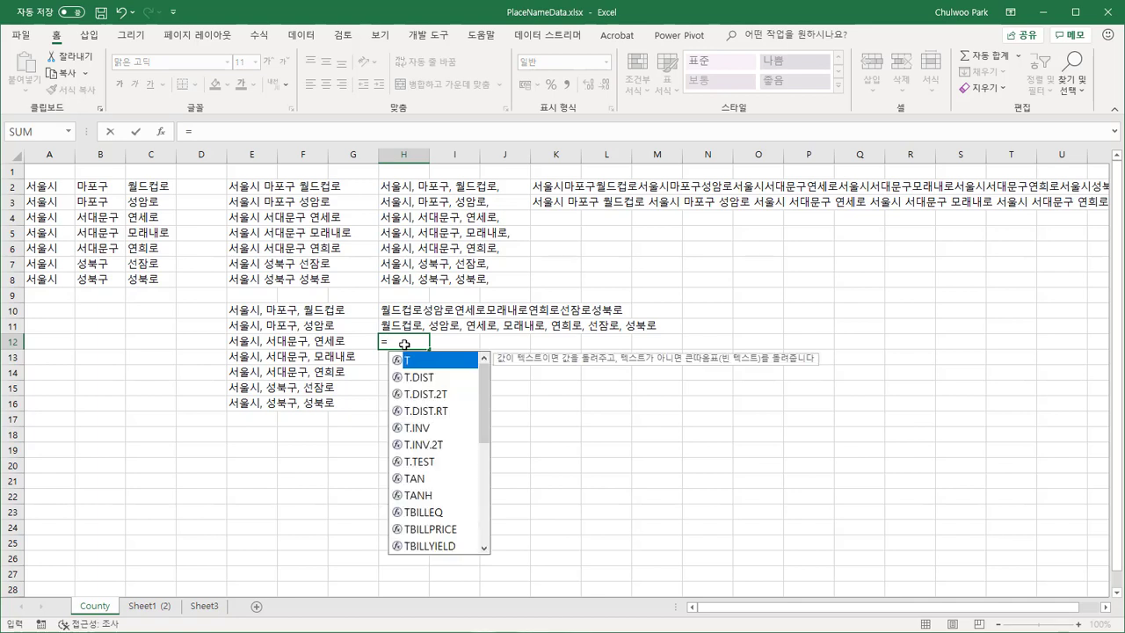
pyautogui.press('Down')
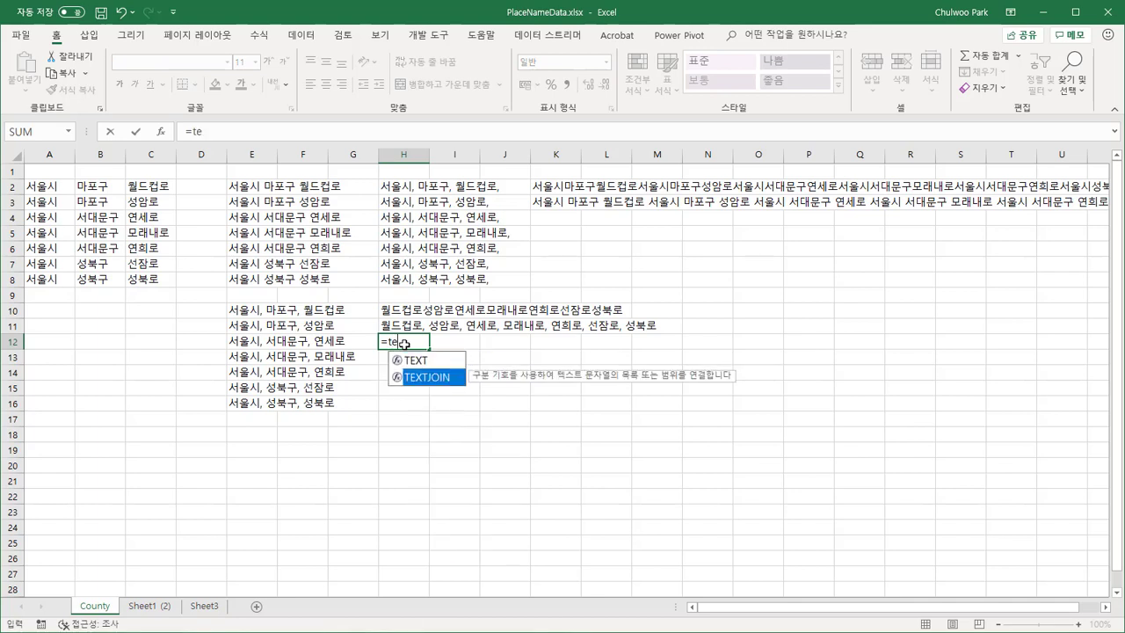
pyautogui.press('Tab')
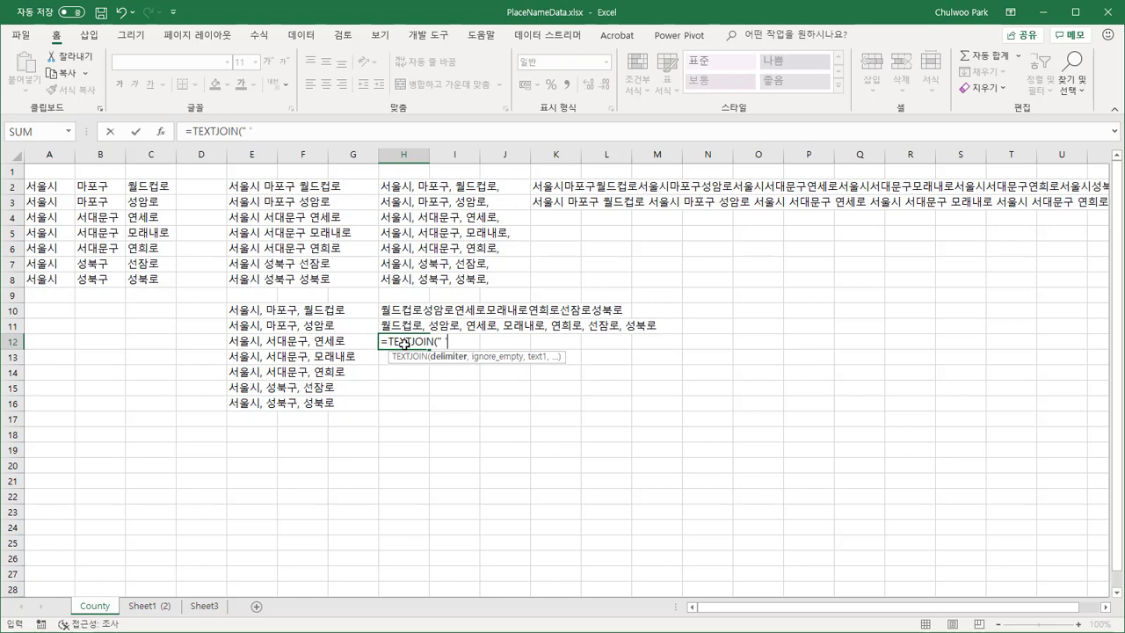
pyautogui.write('" ",')
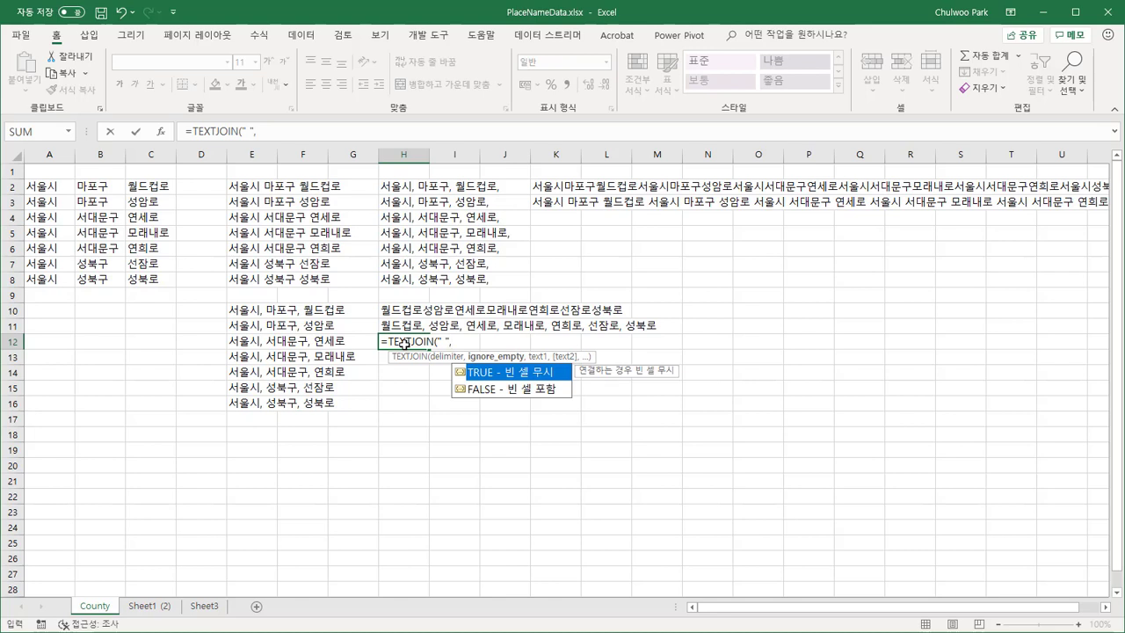
pyautogui.doubleClick(487, 374)
pyautogui.write(',')
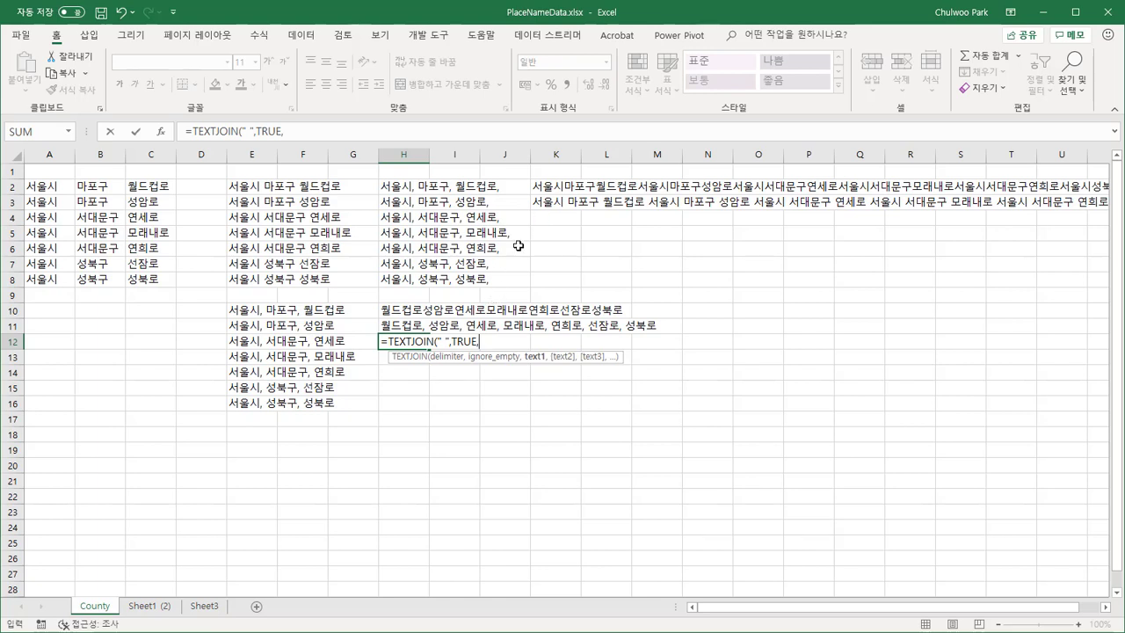
pyautogui.moveTo(45, 187); pyautogui.dragTo(159, 280)
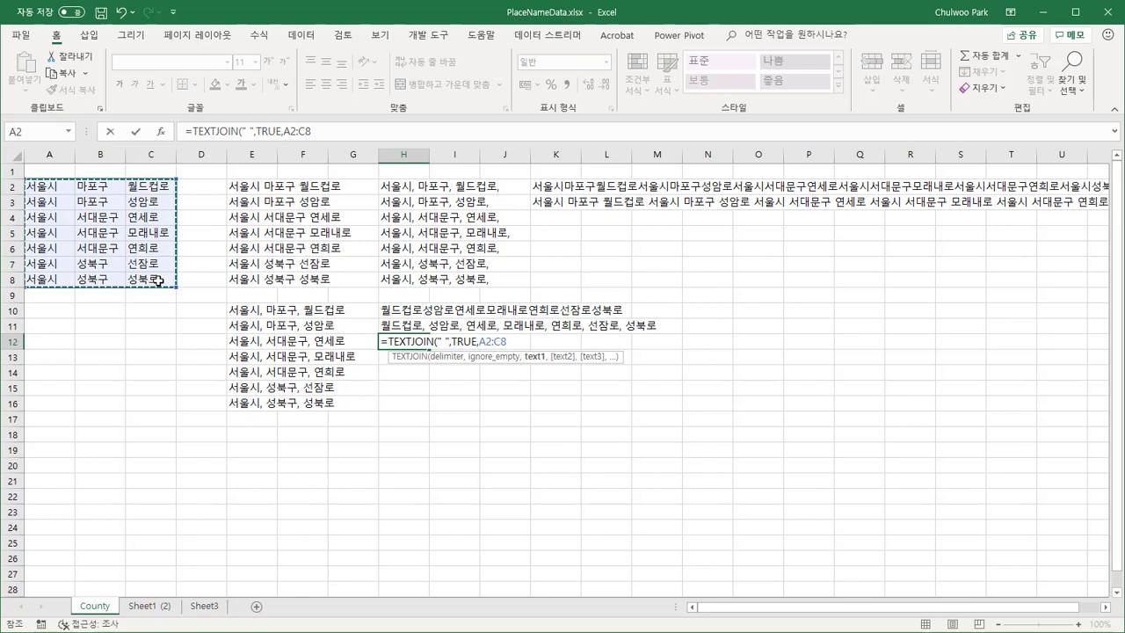
pyautogui.write(')')
pyautogui.press('Return')
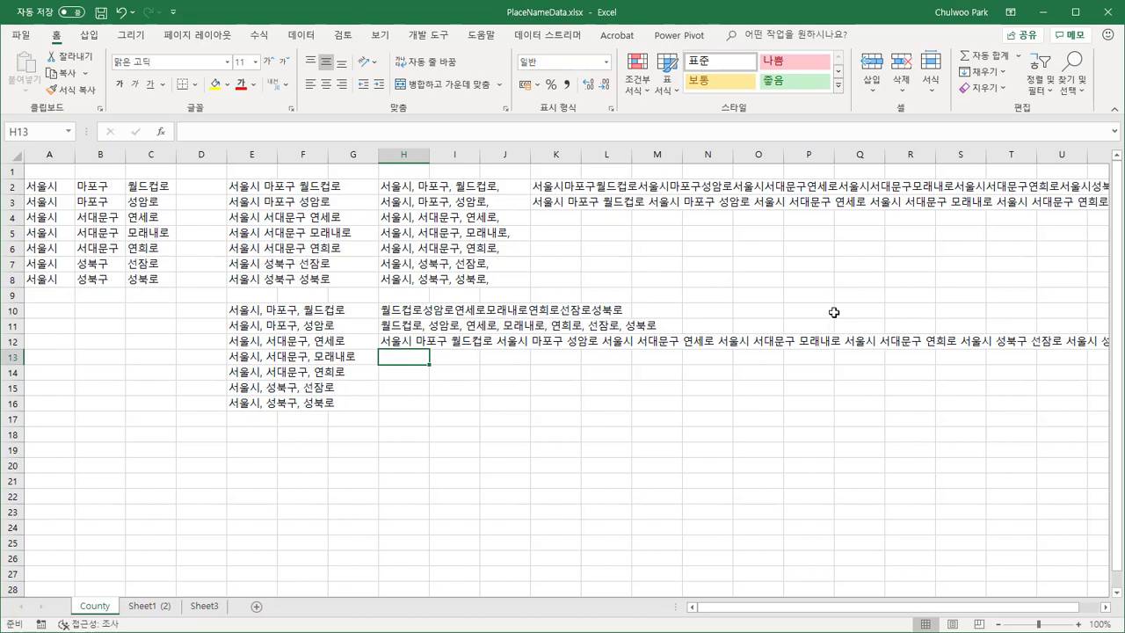
pyautogui.moveTo(794, 328); pyautogui.dragTo(788, 364)
pyautogui.click(790, 345)
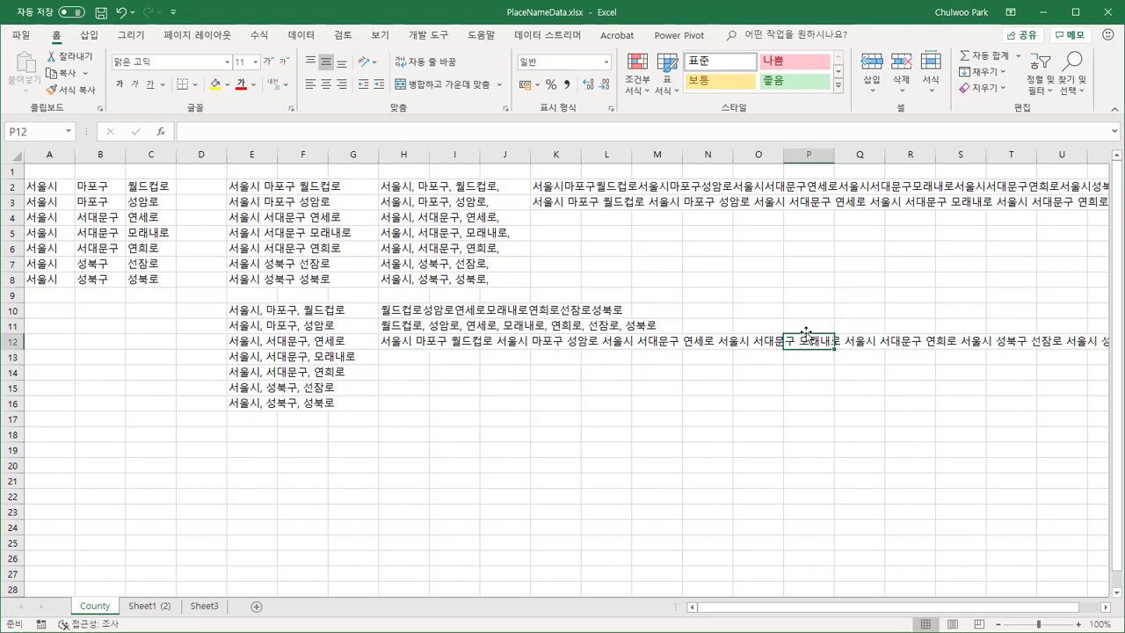
pyautogui.click(418, 361)
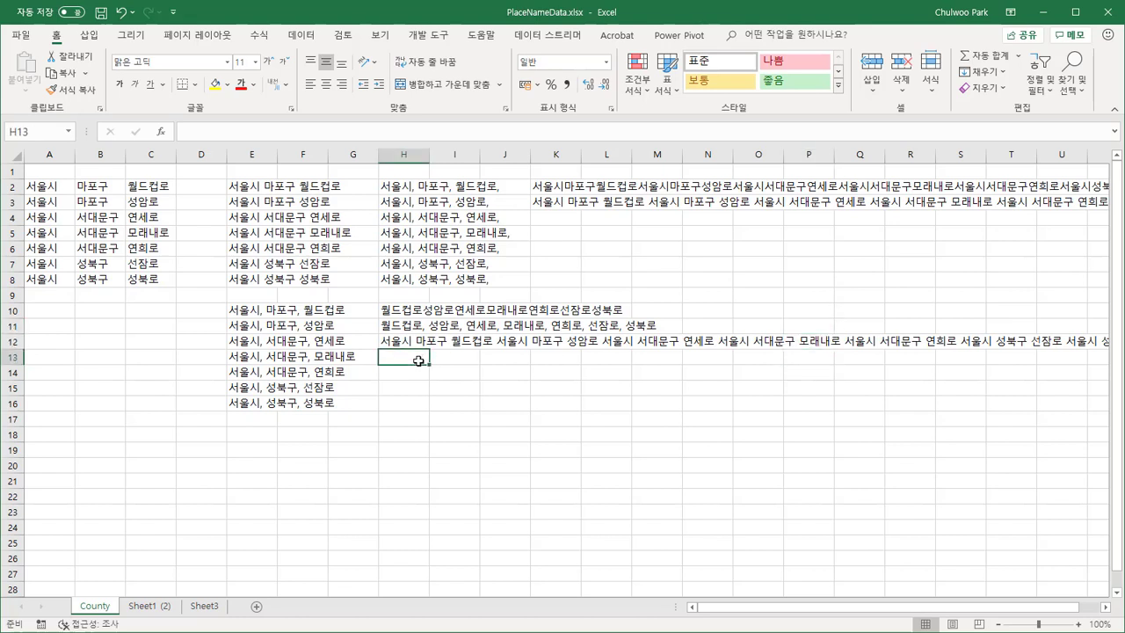
pyautogui.write('=')
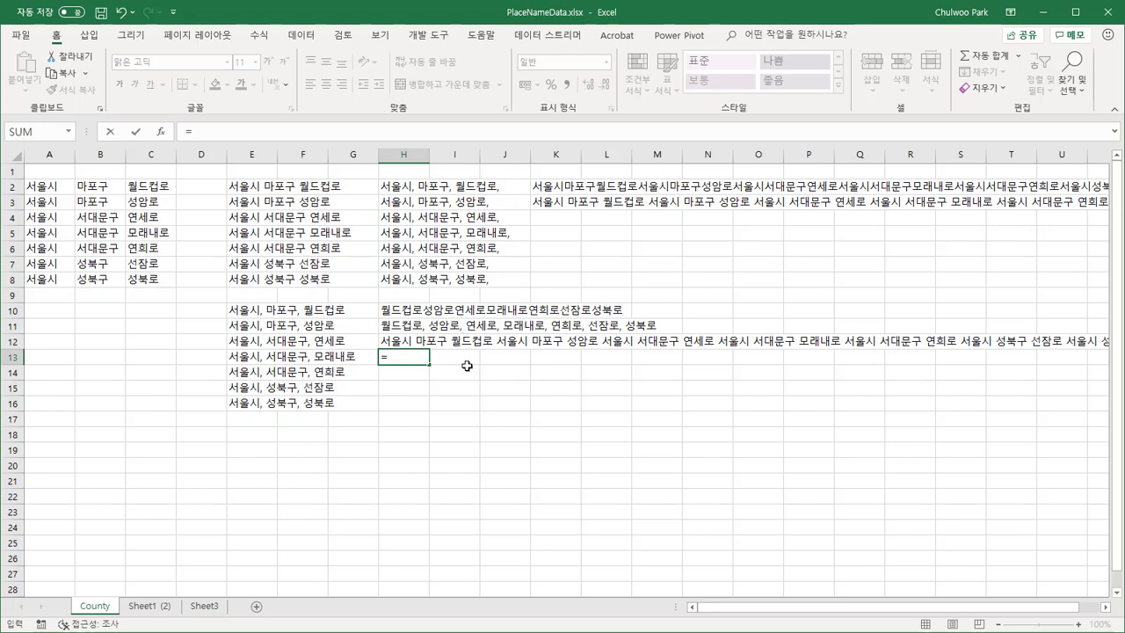
pyautogui.press('Escape')
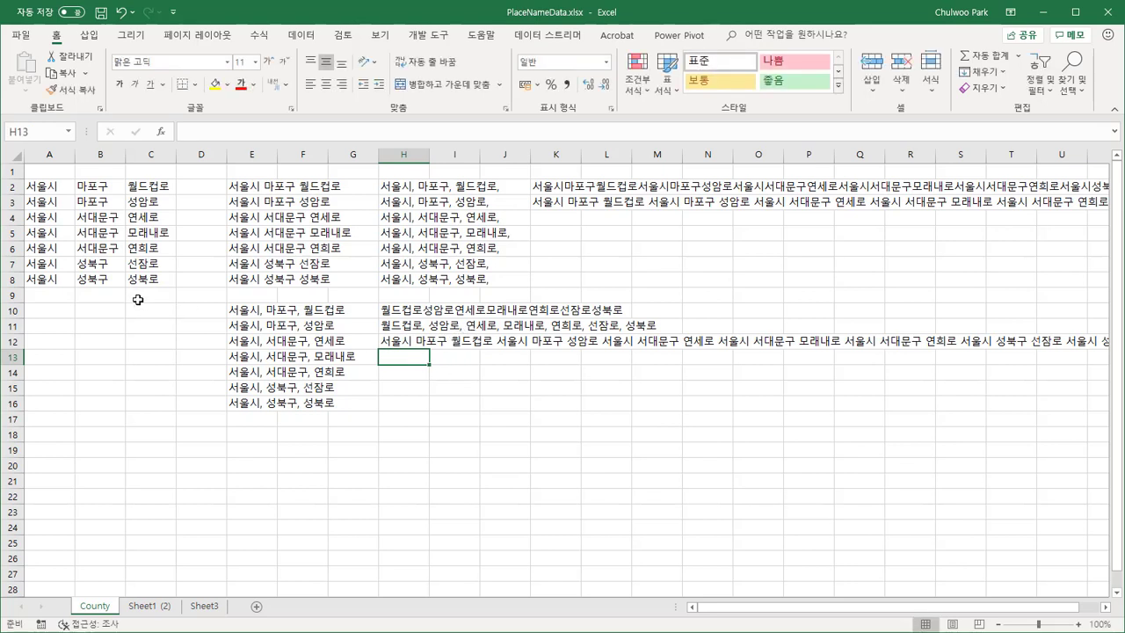
# Step: Enter a slash as text ('/) in C9, below the road names, as the delimiter following column C
pyautogui.moveTo(44, 186); pyautogui.dragTo(36, 279)
pyautogui.click(37, 292)
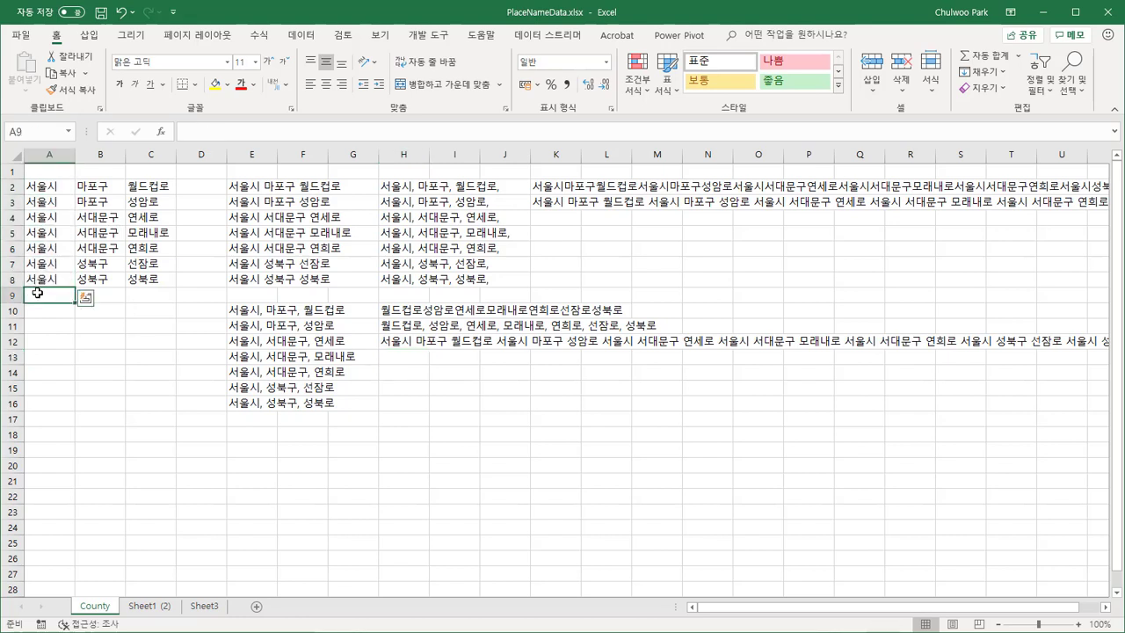
pyautogui.moveTo(88, 186); pyautogui.dragTo(88, 283)
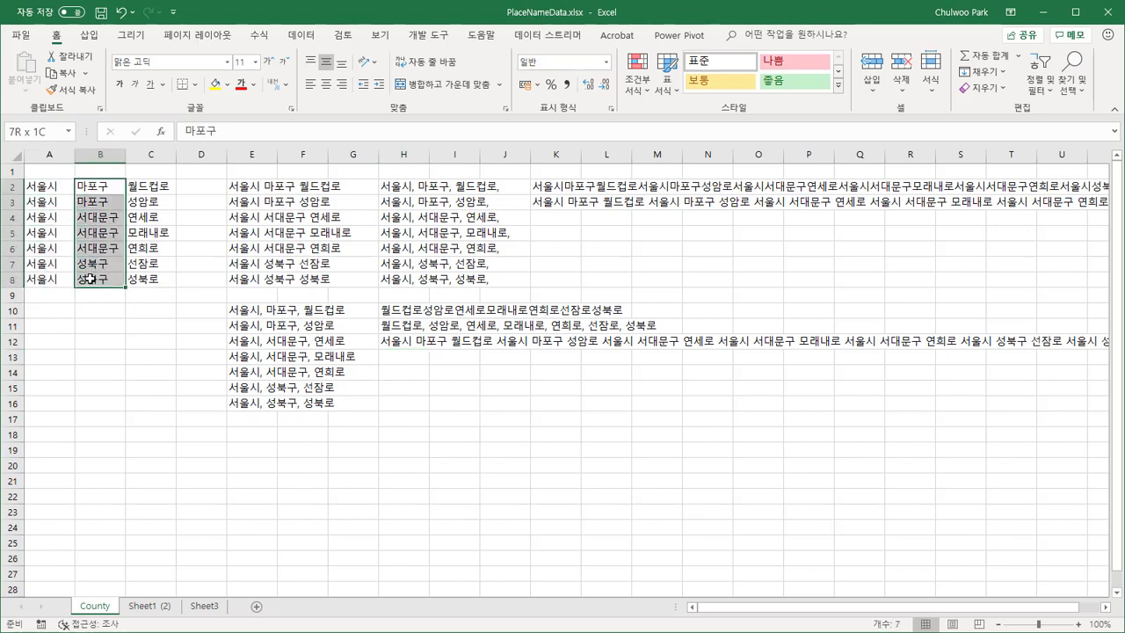
pyautogui.click(87, 296)
pyautogui.moveTo(149, 194); pyautogui.dragTo(151, 277)
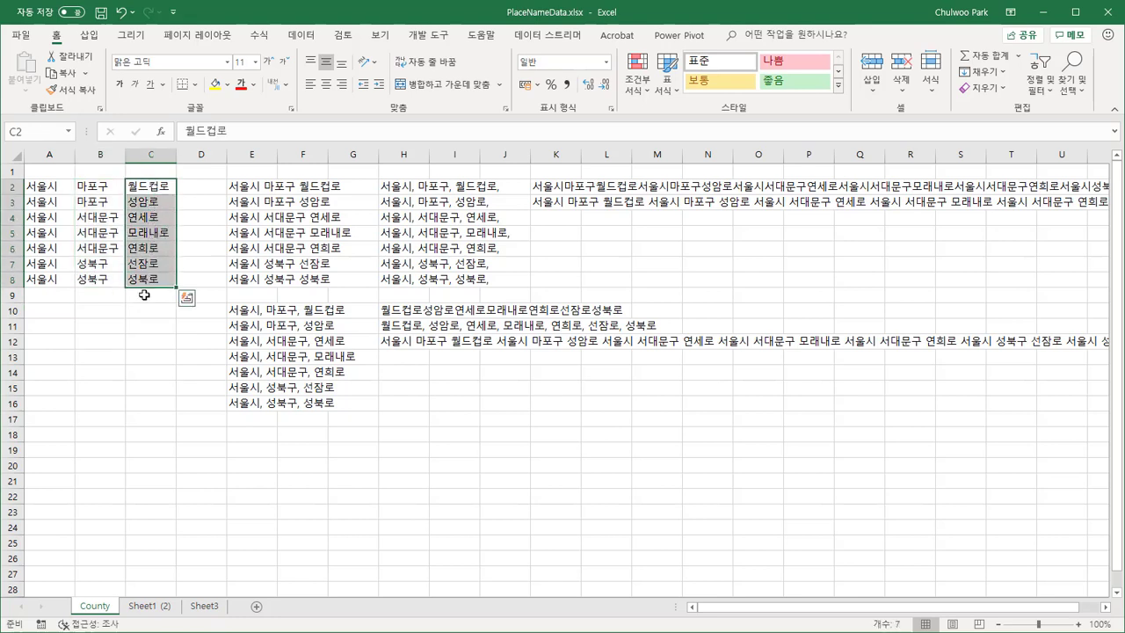
pyautogui.click(144, 295)
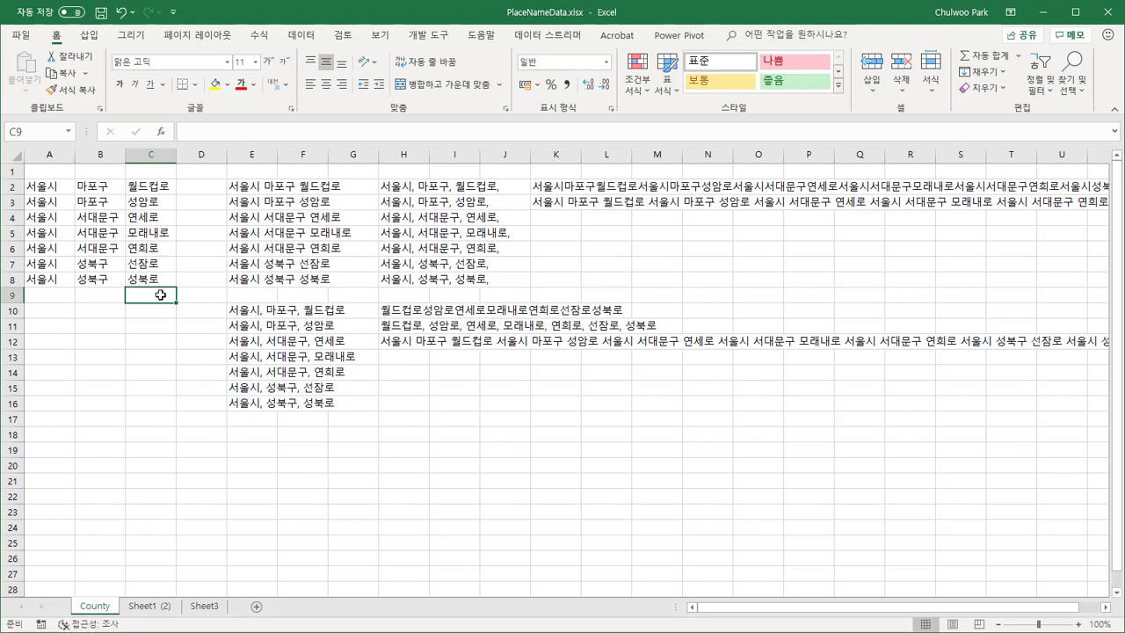
pyautogui.write("'")
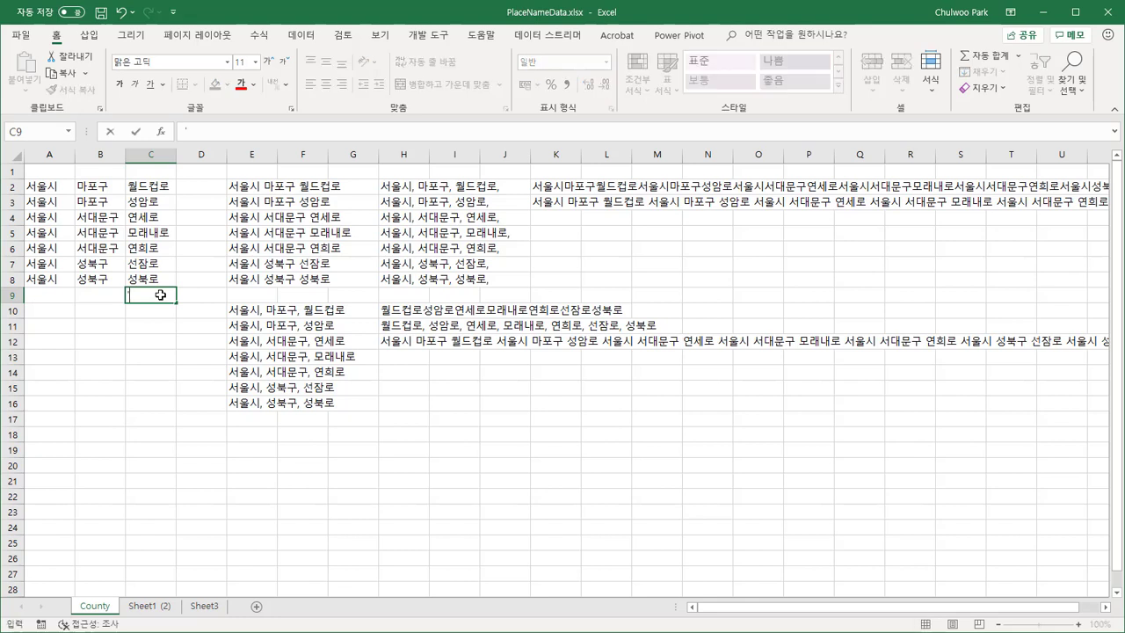
pyautogui.write('/')
pyautogui.press('Return')
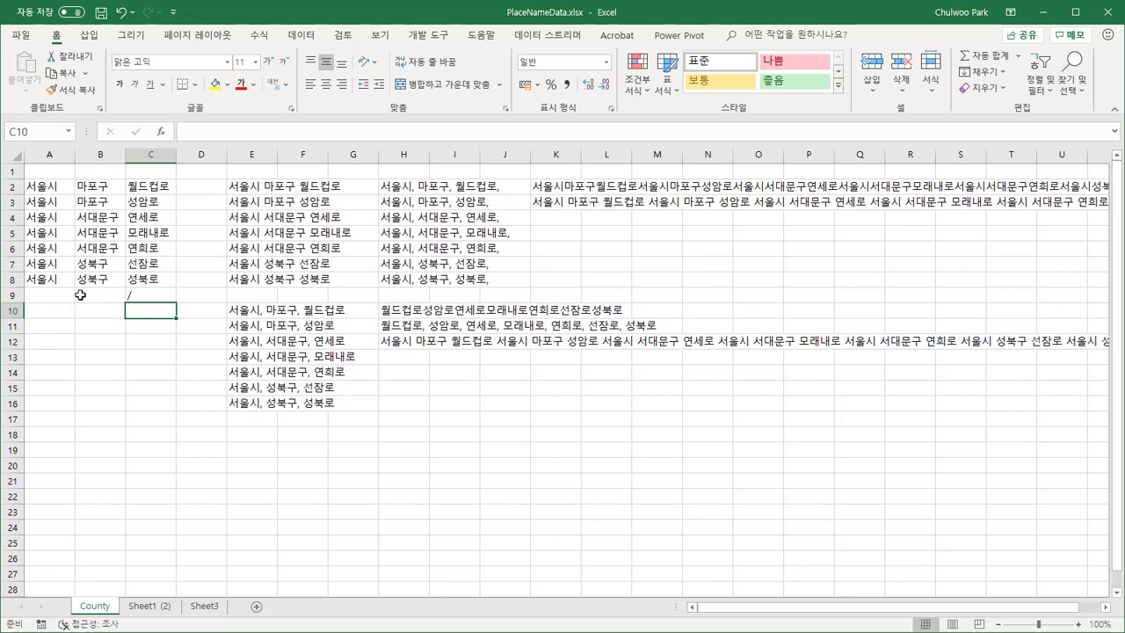
# Step: Enter =TEXTJOIN(A9:C9,TRUE,A2:C8) in H13 to join the address table using the row 9 cells as delimiters
pyautogui.click(394, 355)
pyautogui.write('=text')
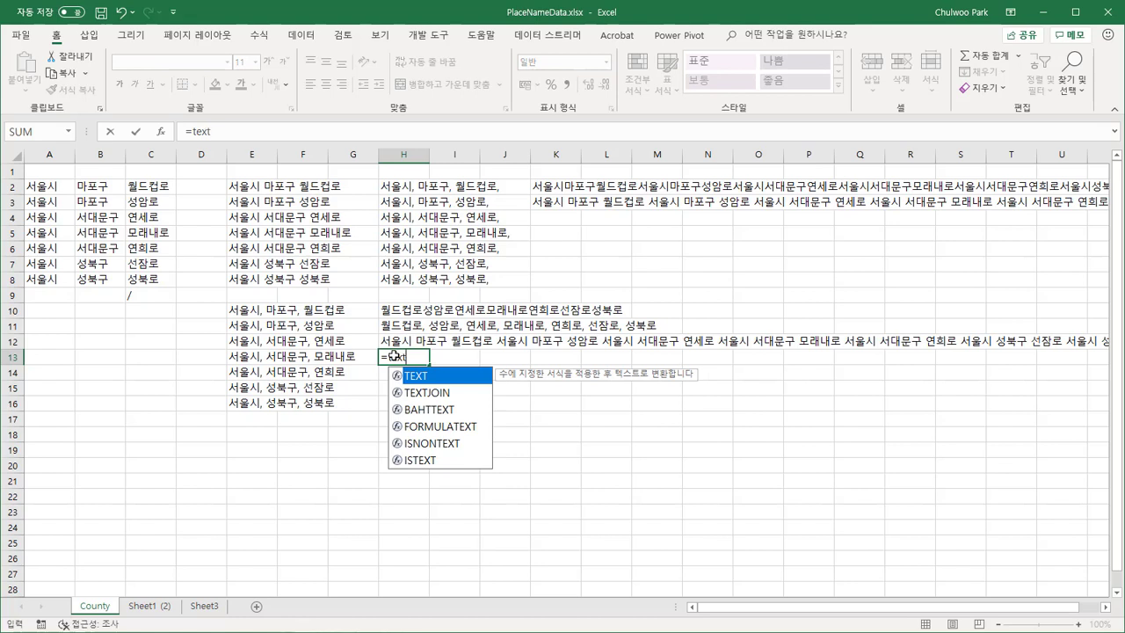
pyautogui.press('Down')
pyautogui.press('Tab')
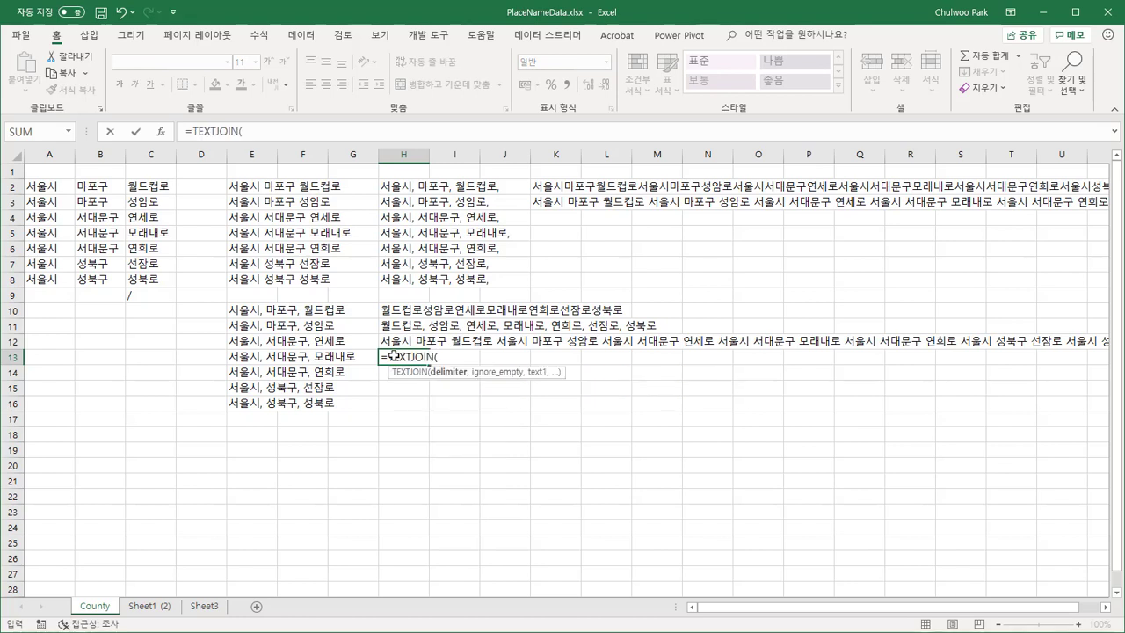
pyautogui.moveTo(55, 301); pyautogui.dragTo(156, 296)
pyautogui.write(',')
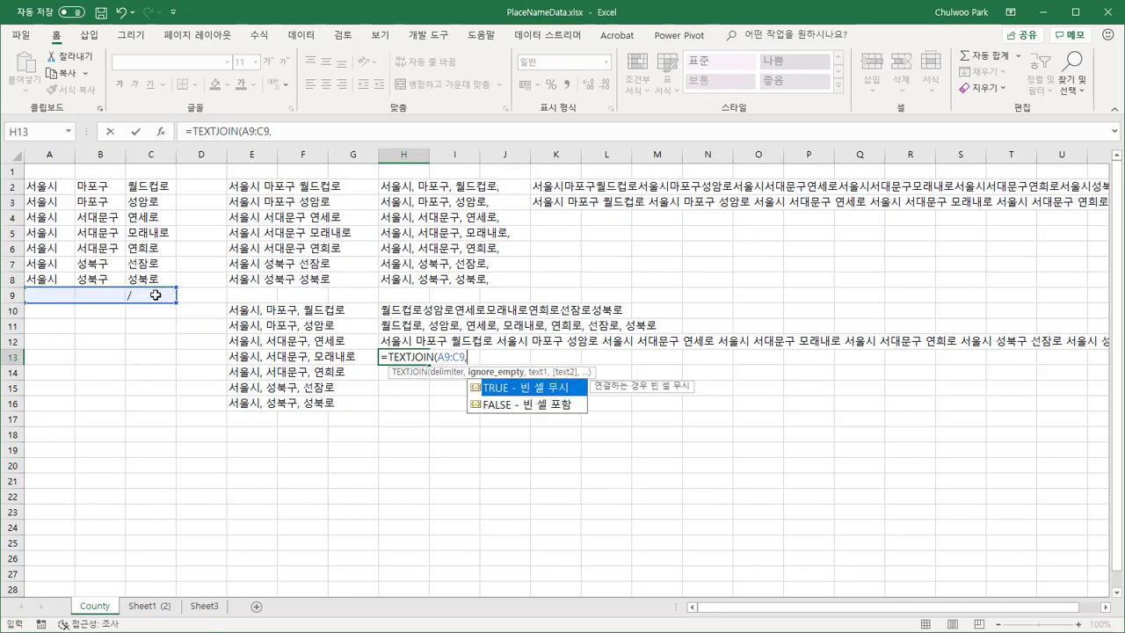
pyautogui.doubleClick(522, 386)
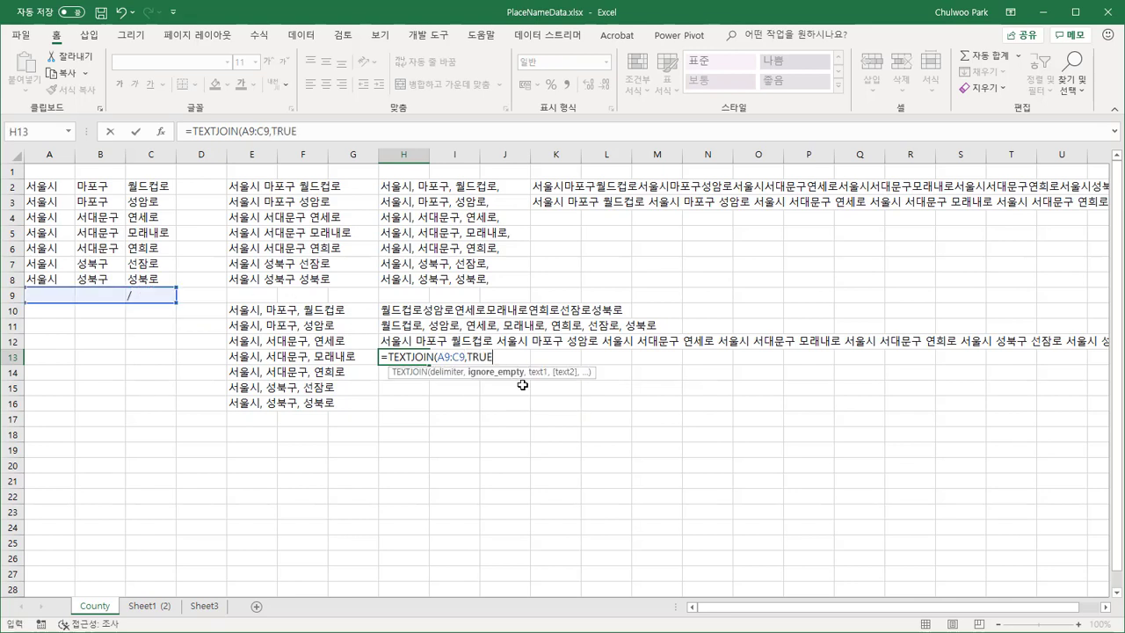
pyautogui.write(',')
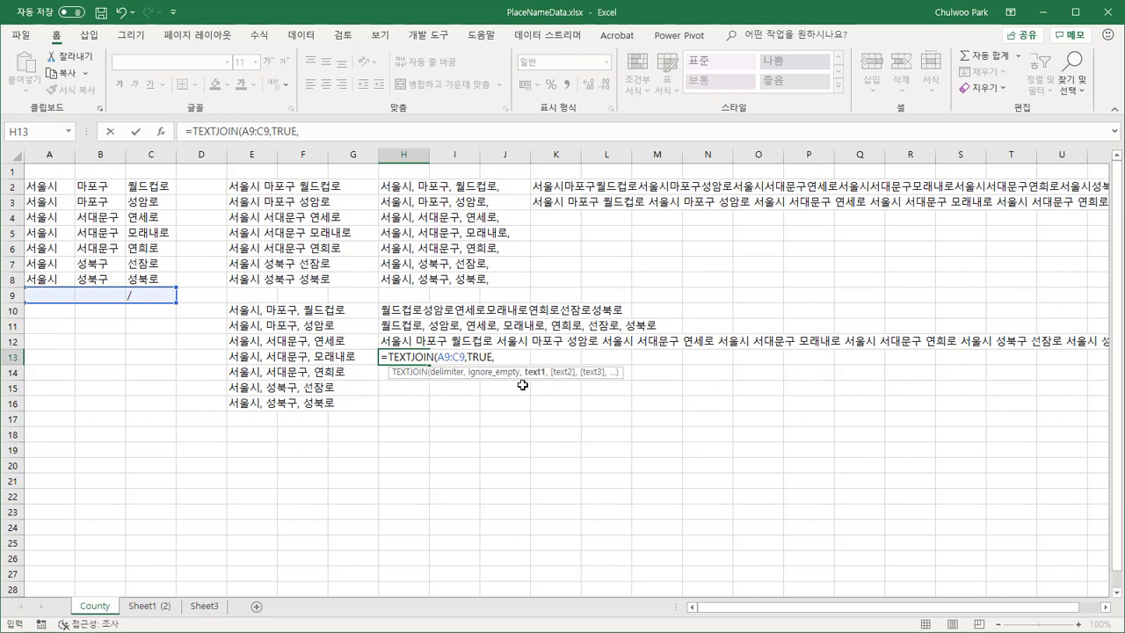
pyautogui.moveTo(43, 187); pyautogui.dragTo(159, 281)
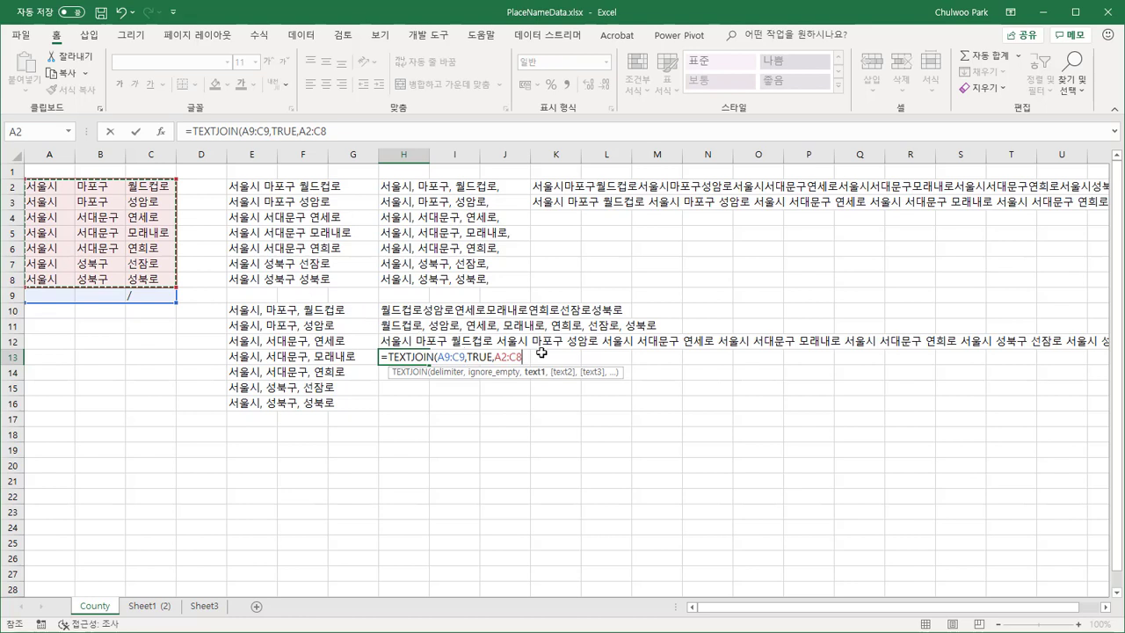
pyautogui.write(')')
pyautogui.press('Return')
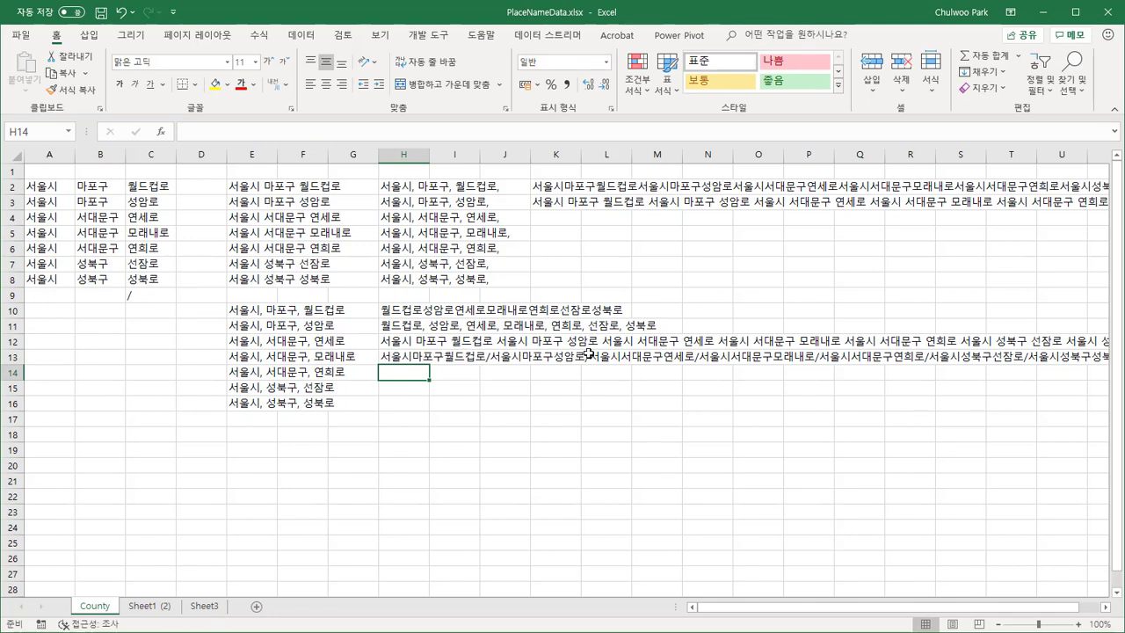
# Step: Narrow column G to reveal more of the joined text, and check the TEXTJOIN formula in H13
pyautogui.moveTo(151, 186); pyautogui.dragTo(152, 278)
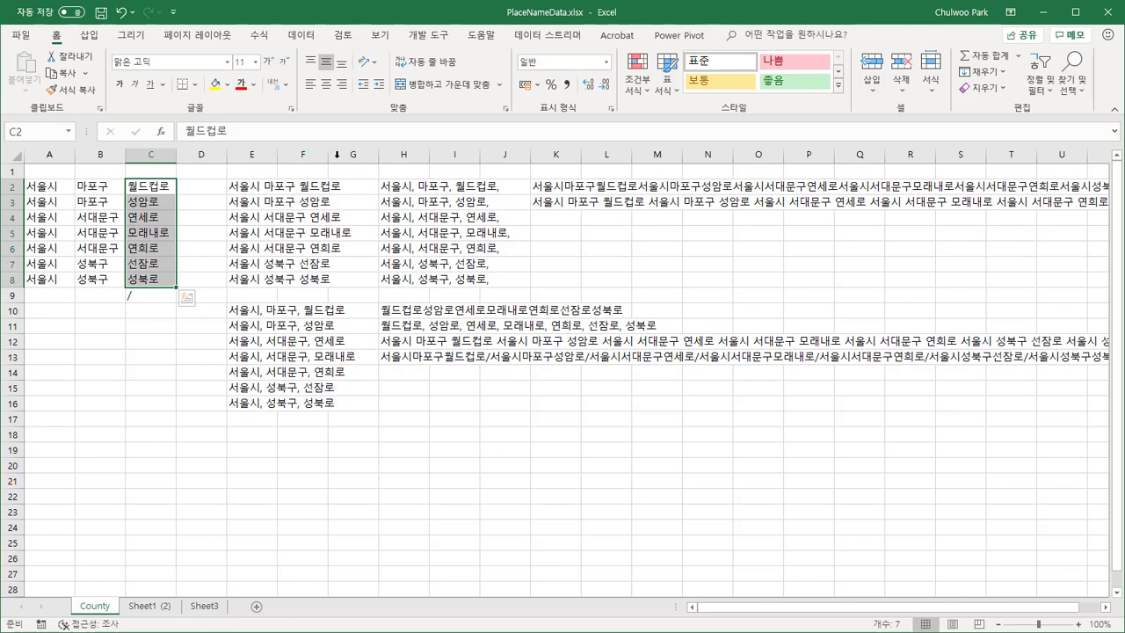
pyautogui.moveTo(380, 154); pyautogui.dragTo(347, 155)
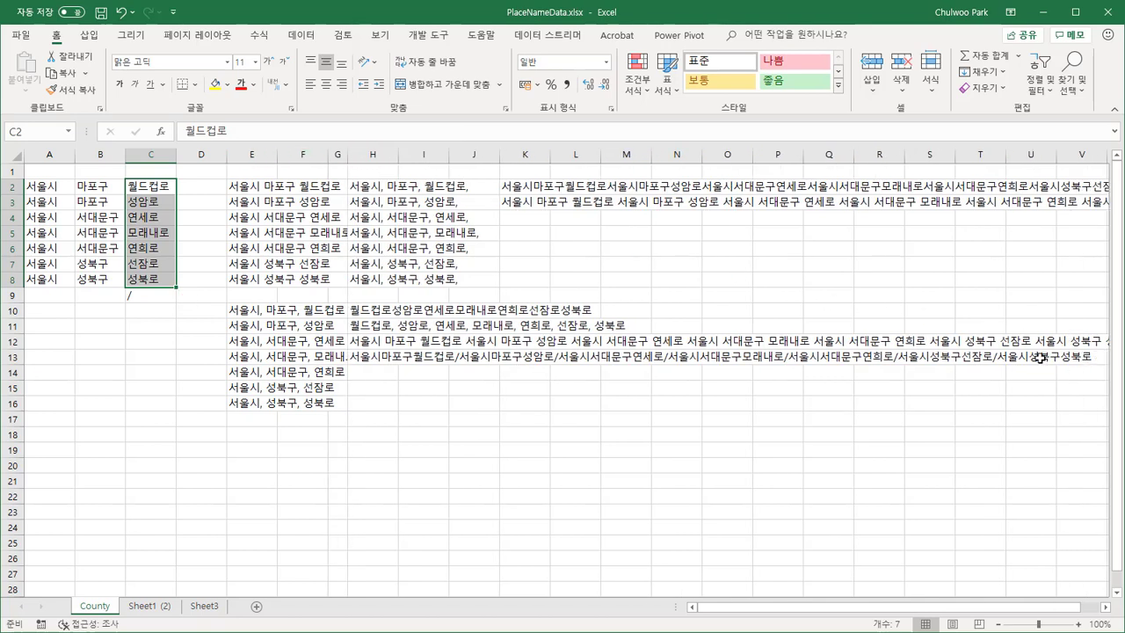
pyautogui.click(378, 371)
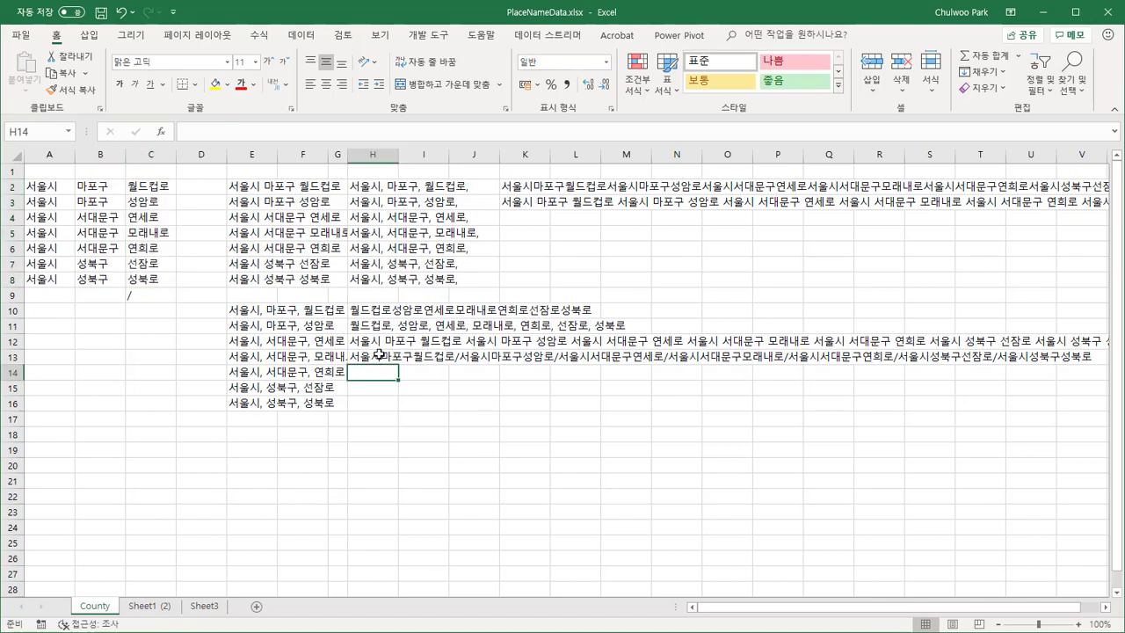
pyautogui.click(377, 355)
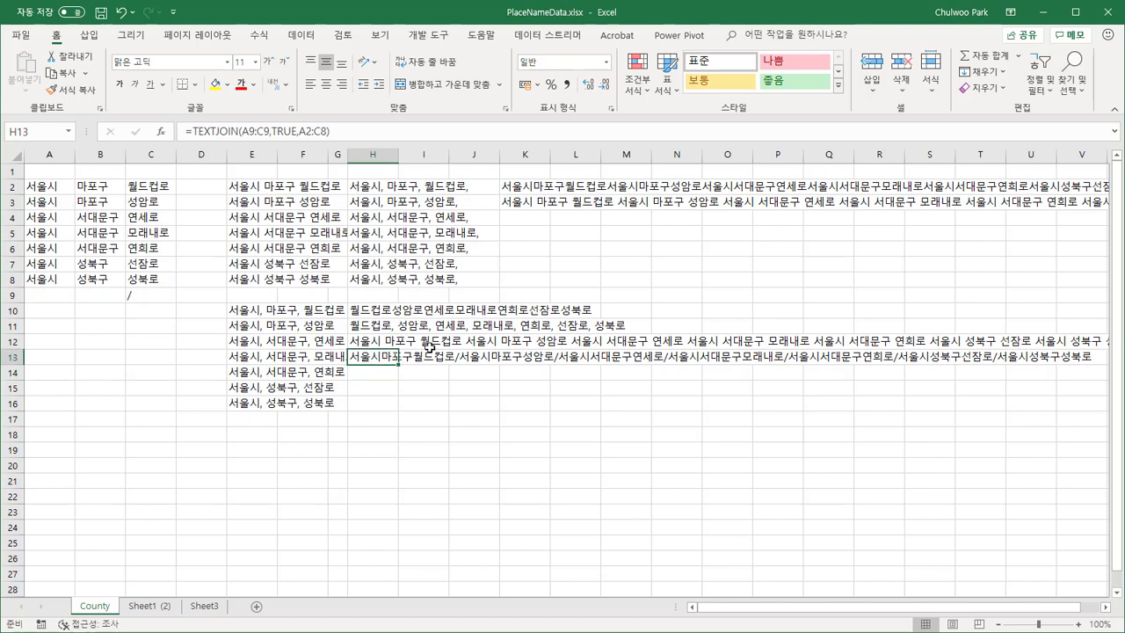
pyautogui.click(379, 375)
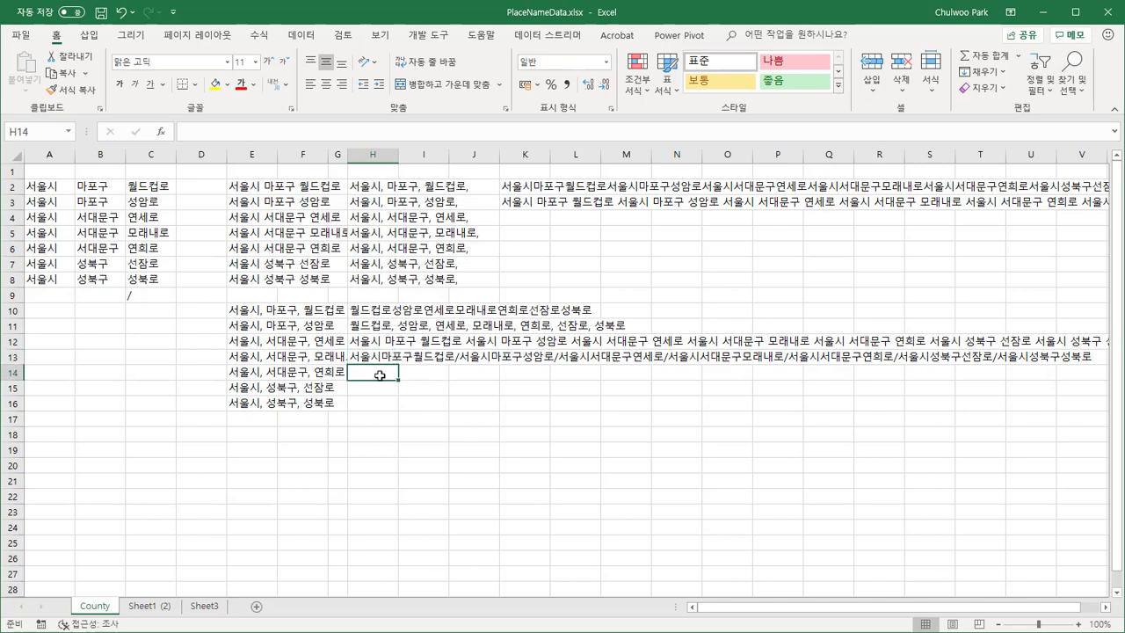
pyautogui.click(378, 359)
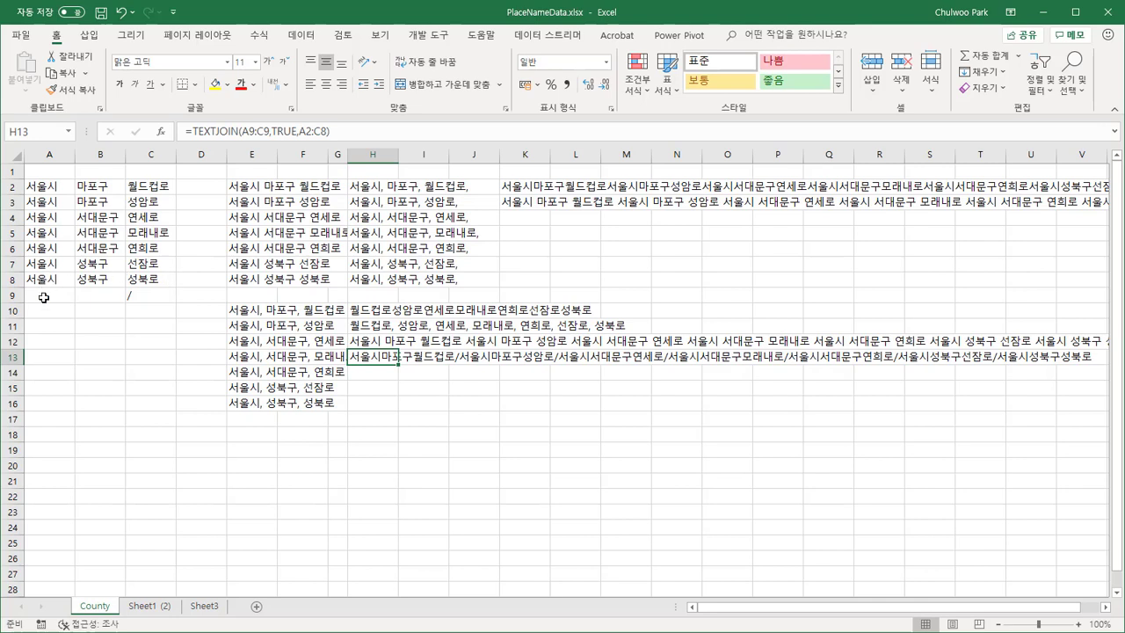
# Step: Enter a space in both A9 and B9 as delimiters for the H13 formula, keeping the slash in C9
pyautogui.click(43, 297)
pyautogui.click(89, 298)
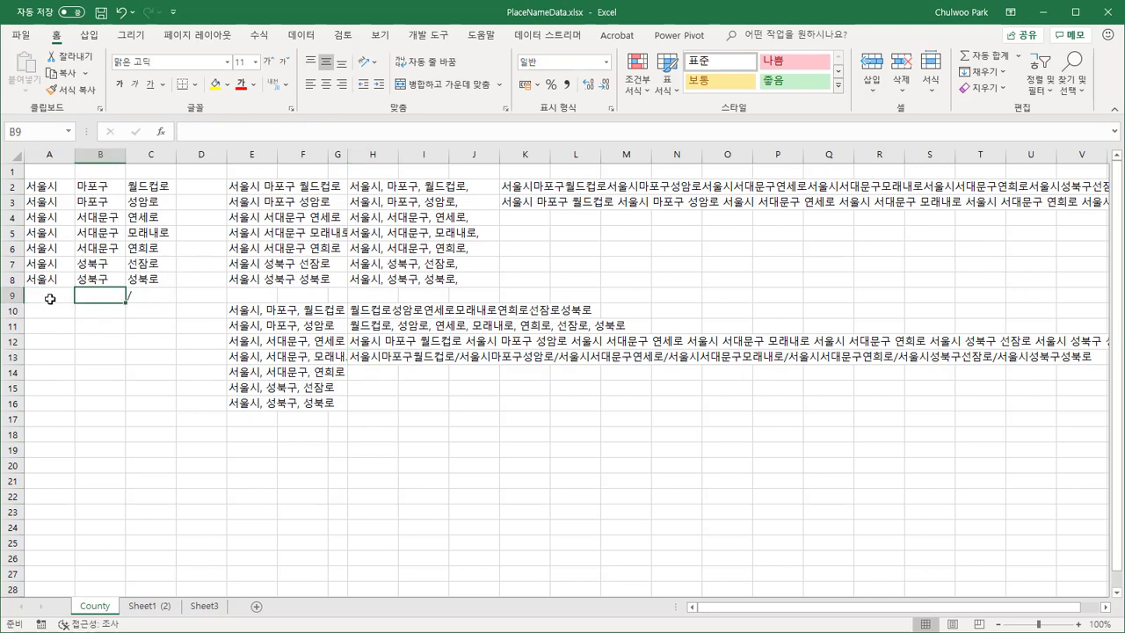
pyautogui.click(50, 298)
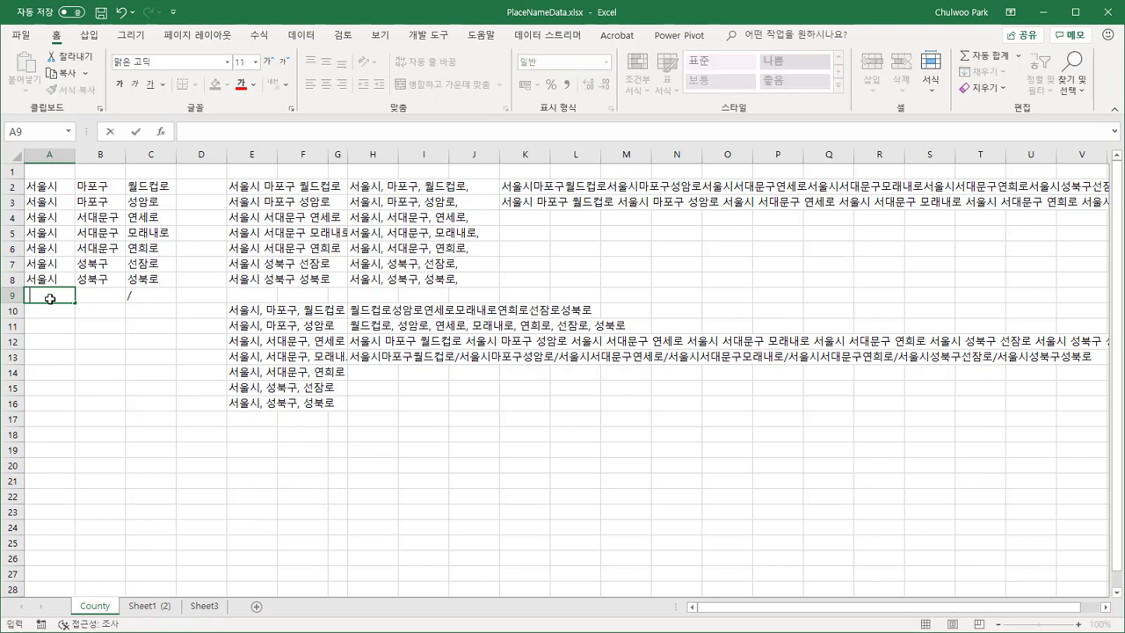
pyautogui.click(93, 295)
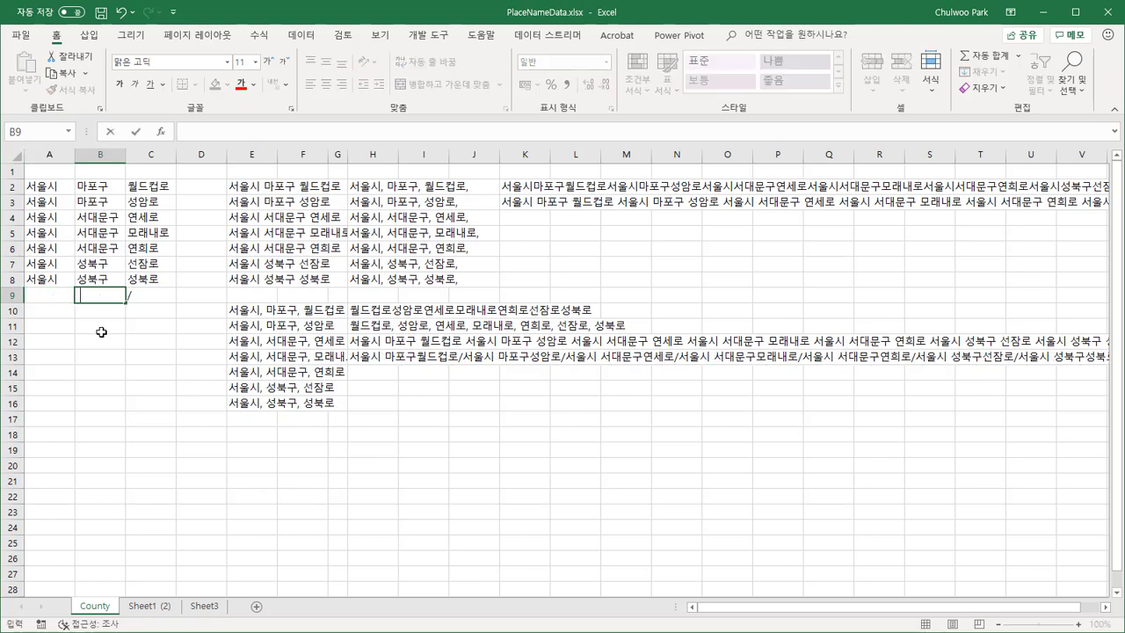
pyautogui.doubleClick(146, 295)
pyautogui.press('Escape')
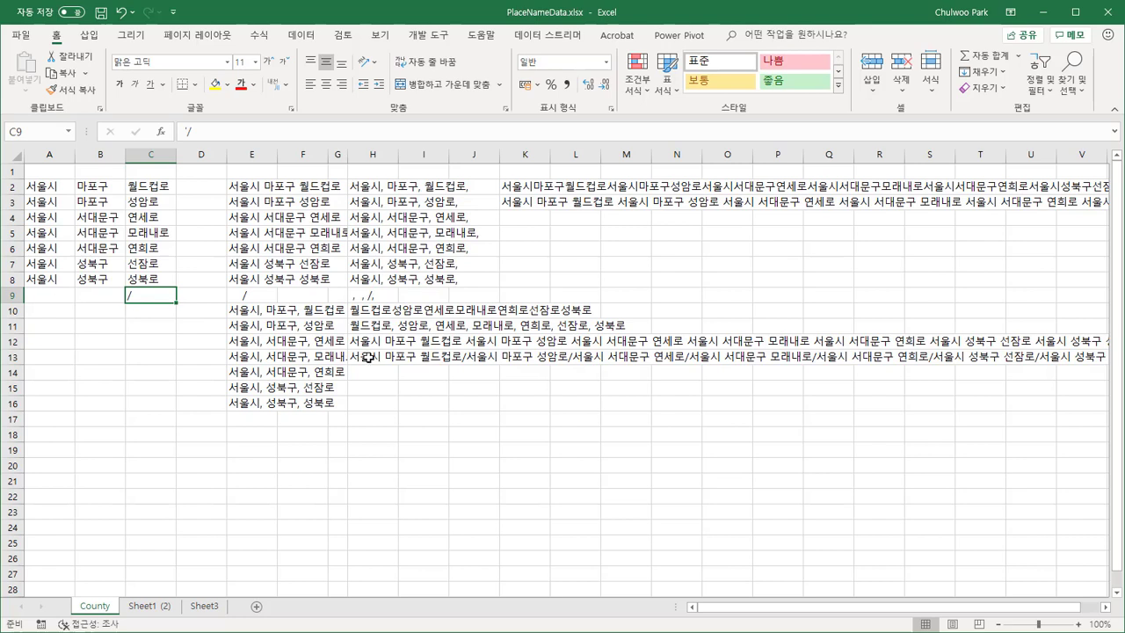
pyautogui.click(46, 297)
pyautogui.click(96, 297)
pyautogui.click(144, 297)
pyautogui.click(400, 390)
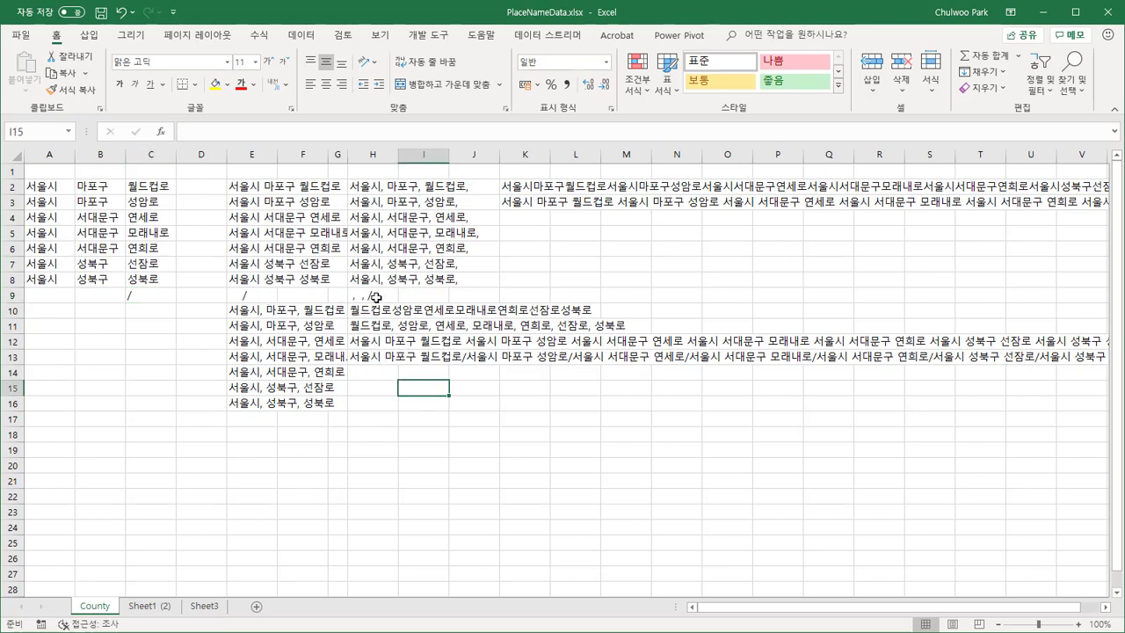
pyautogui.click(375, 385)
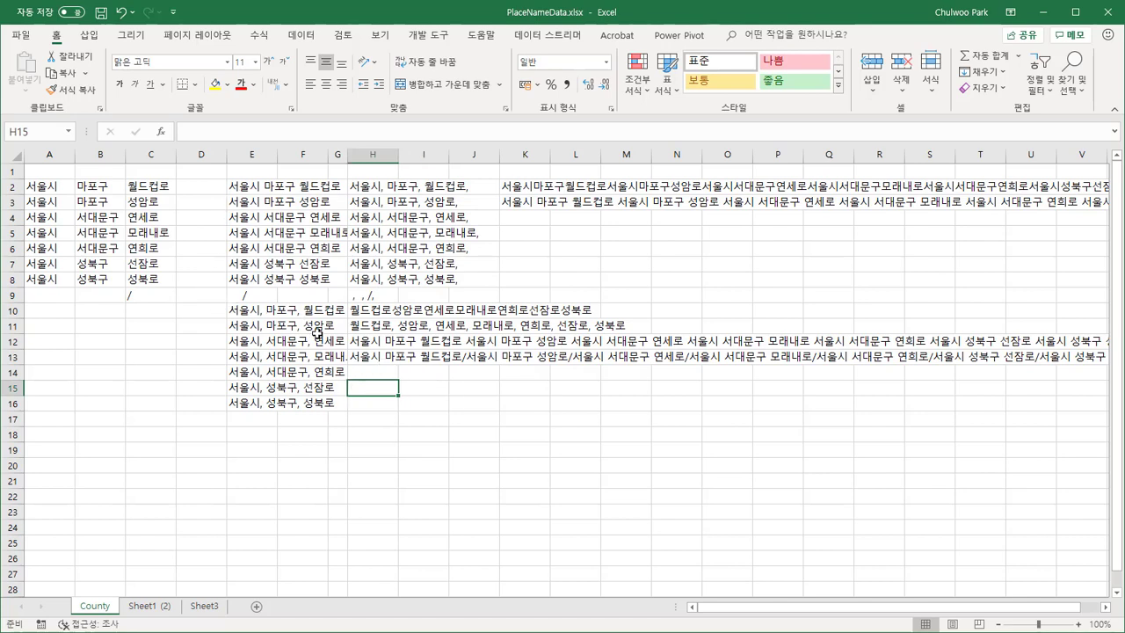
pyautogui.click(368, 305)
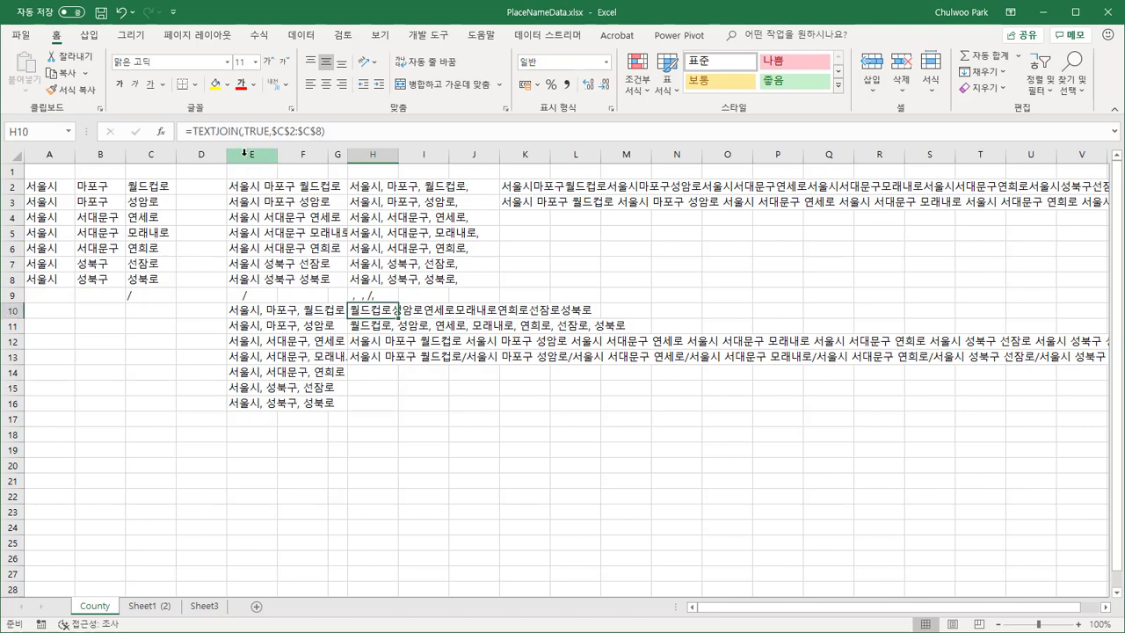